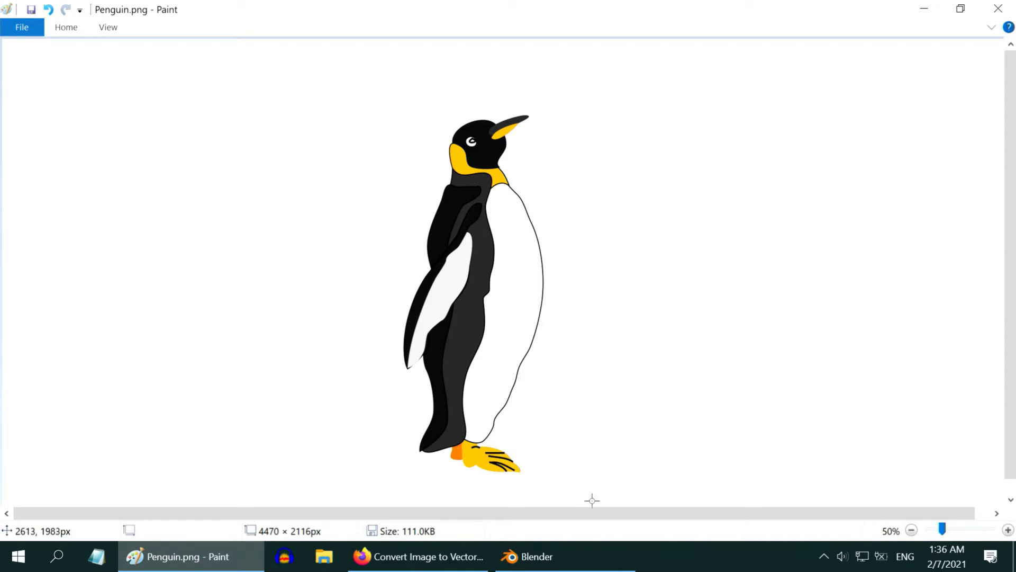
# Step: Import Penguin.png from the Desktop into Blender as an image plane
pyautogui.click(573, 554)
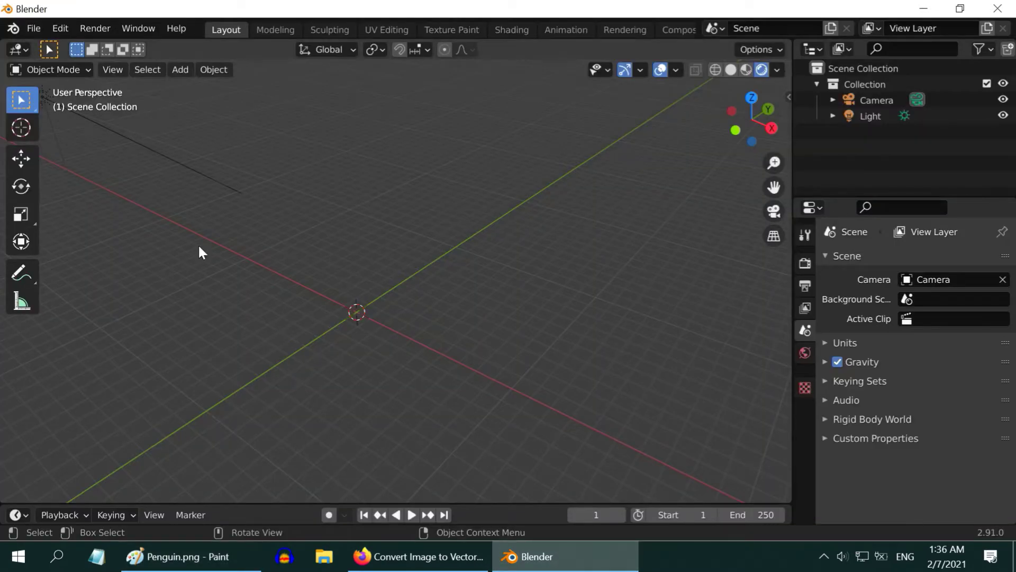
pyautogui.click(33, 29)
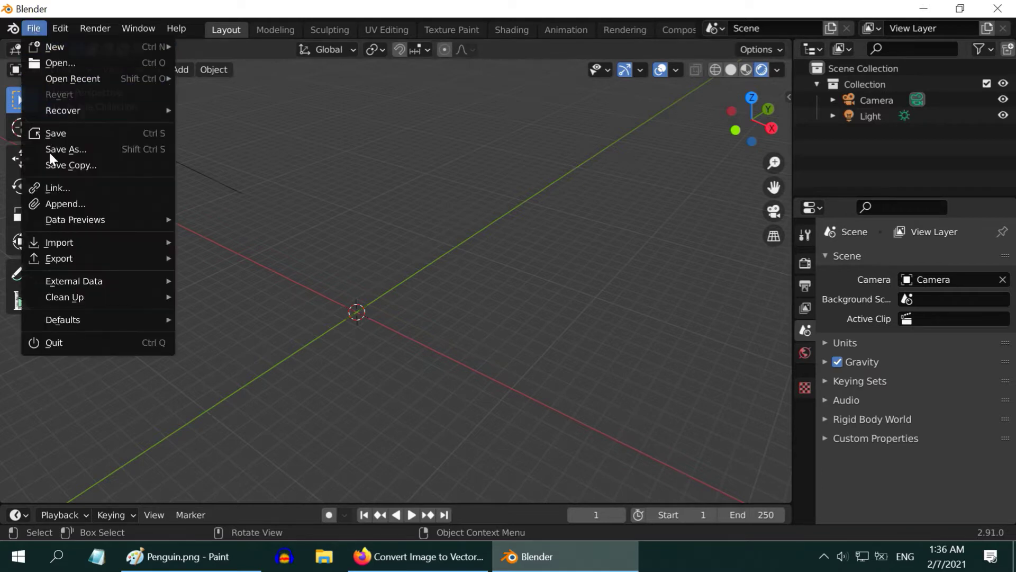
pyautogui.moveTo(60, 241)
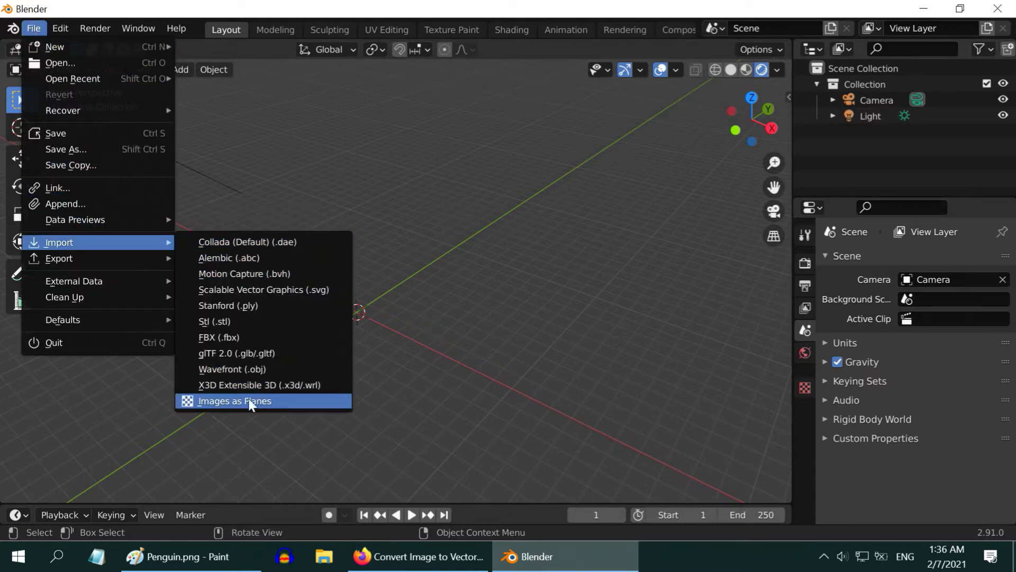
pyautogui.click(262, 400)
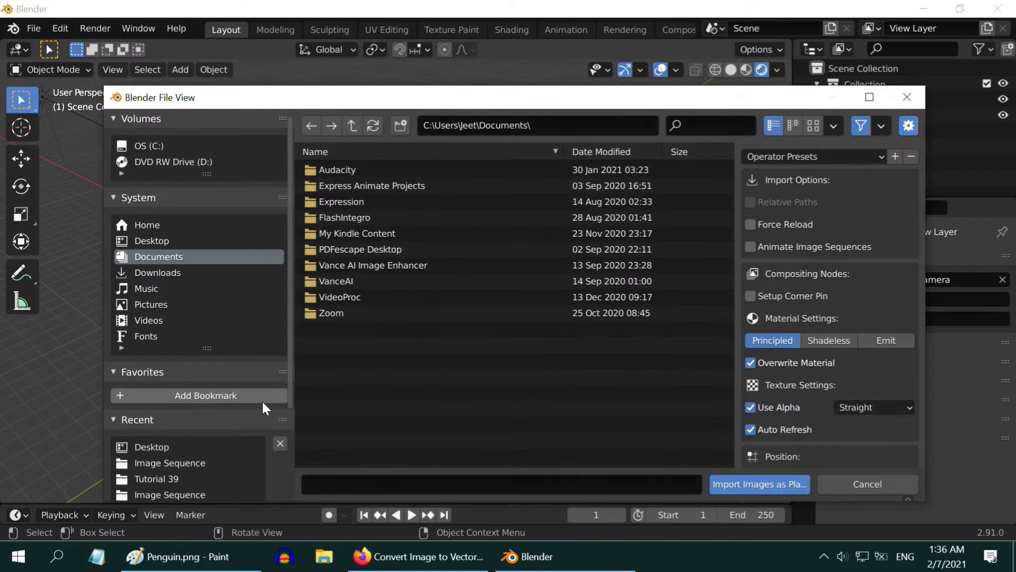
pyautogui.click(154, 240)
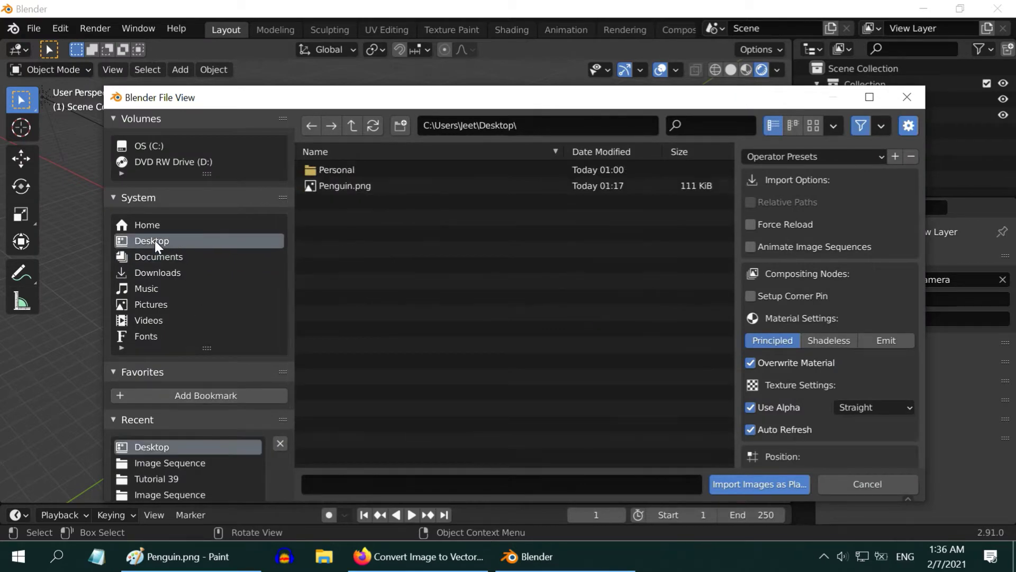
pyautogui.click(339, 186)
pyautogui.click(760, 487)
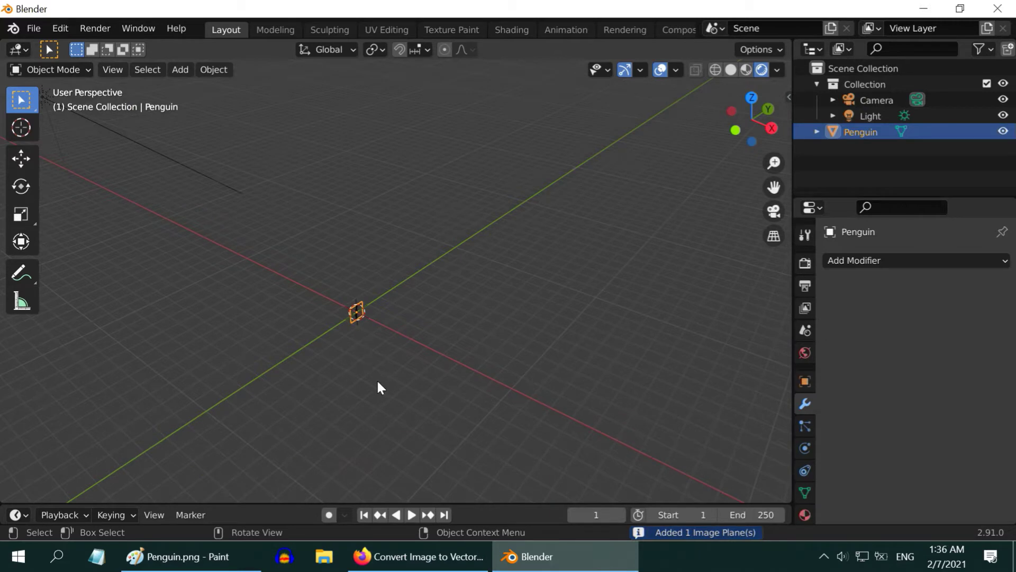
# Step: Scale the Penguin plane by 5 and rotate it 90° around Z
pyautogui.press('s')
pyautogui.press('5')
pyautogui.press('Return')
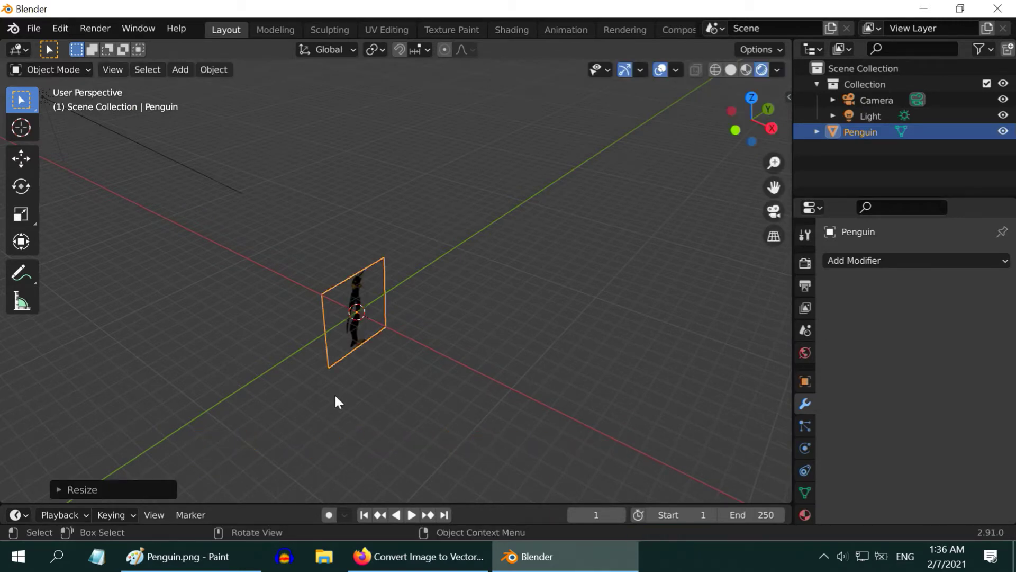
pyautogui.write('rz')
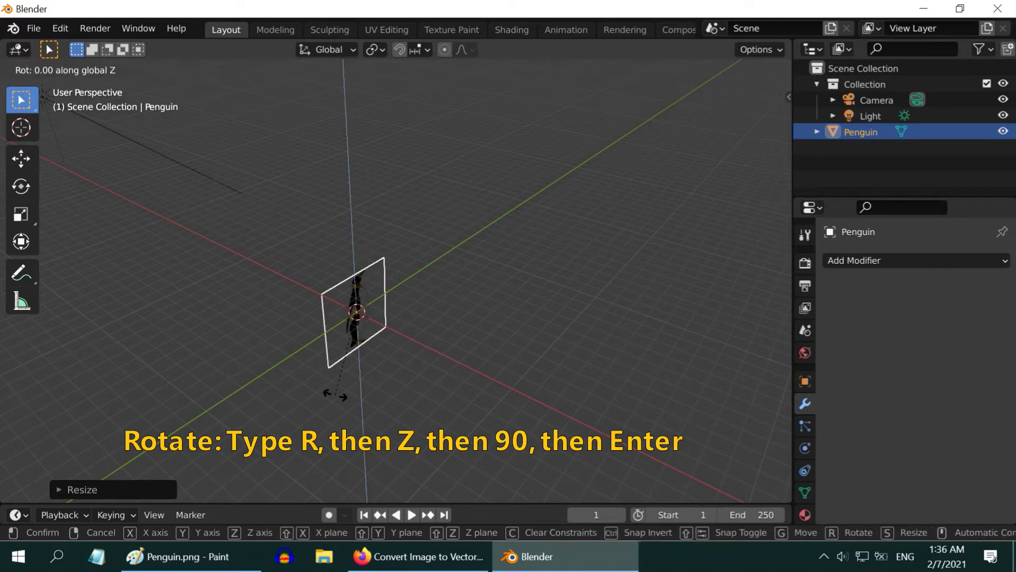
pyautogui.write('90')
pyautogui.press('Return')
pyautogui.moveTo(375, 369); pyautogui.dragTo(336, 365, button='middle')
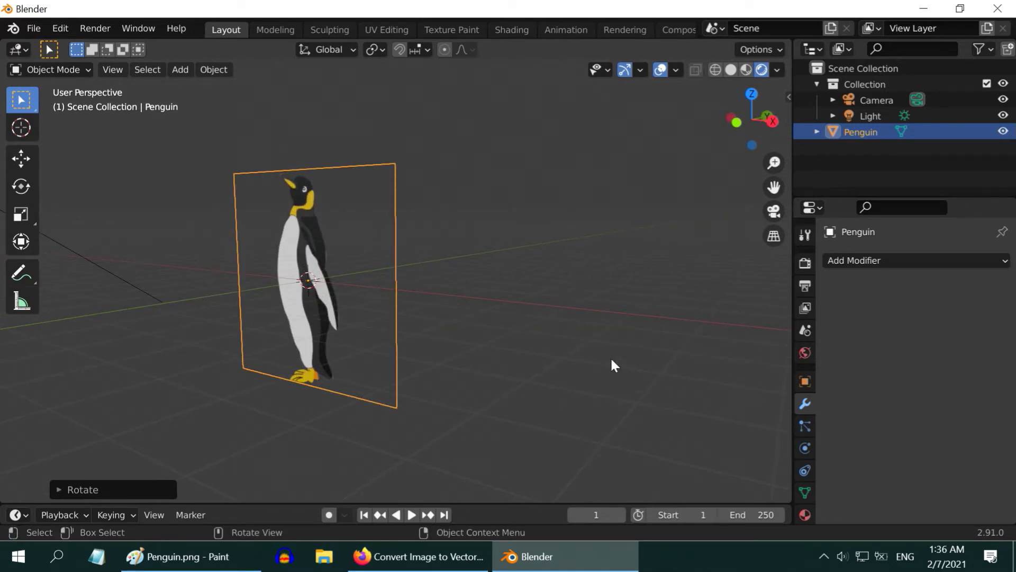
# Step: Add a Solidify modifier with 0.2 m thickness to the Penguin plane and inspect it
pyautogui.click(908, 261)
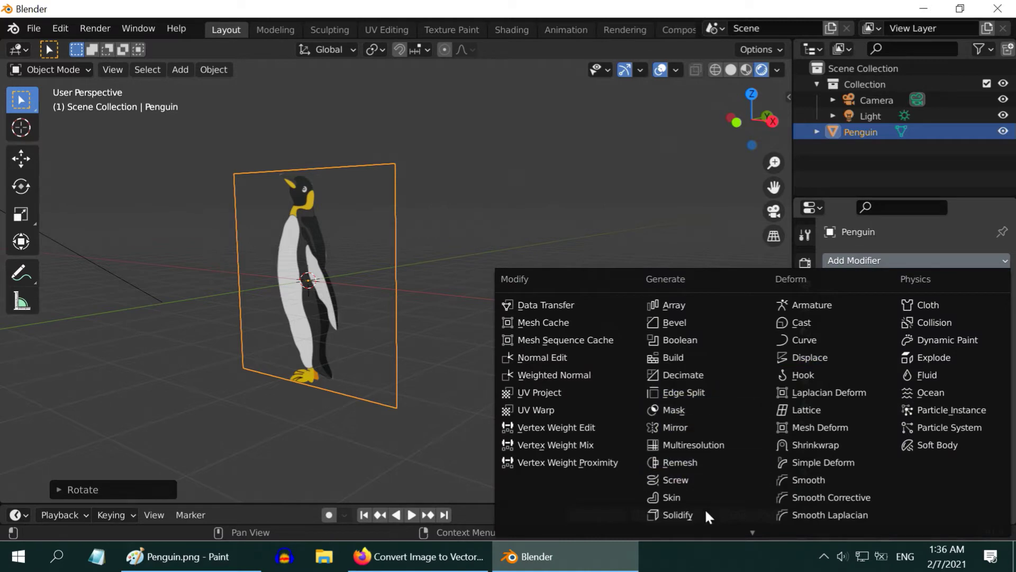
pyautogui.click(688, 514)
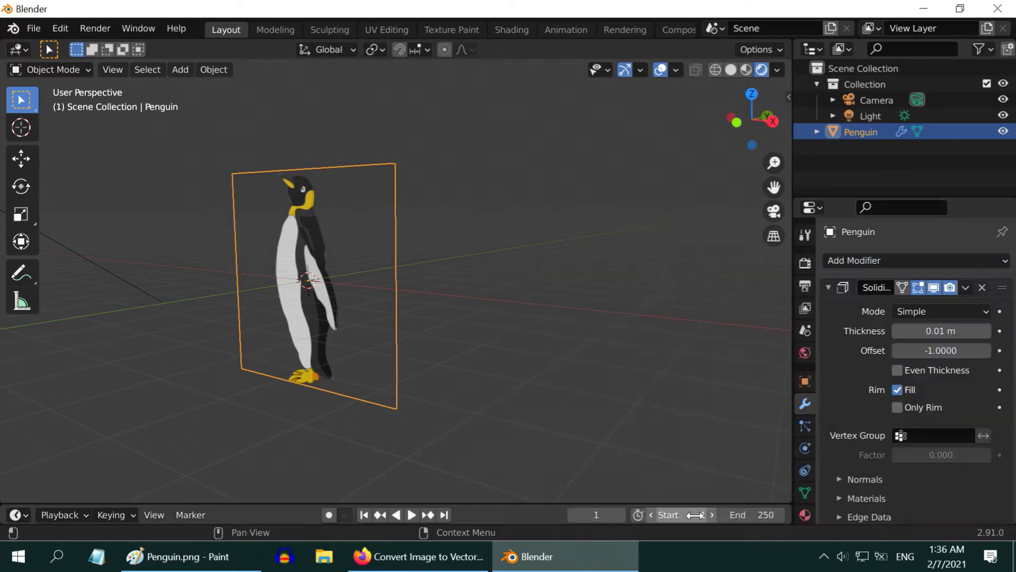
pyautogui.click(949, 332)
pyautogui.write('.2')
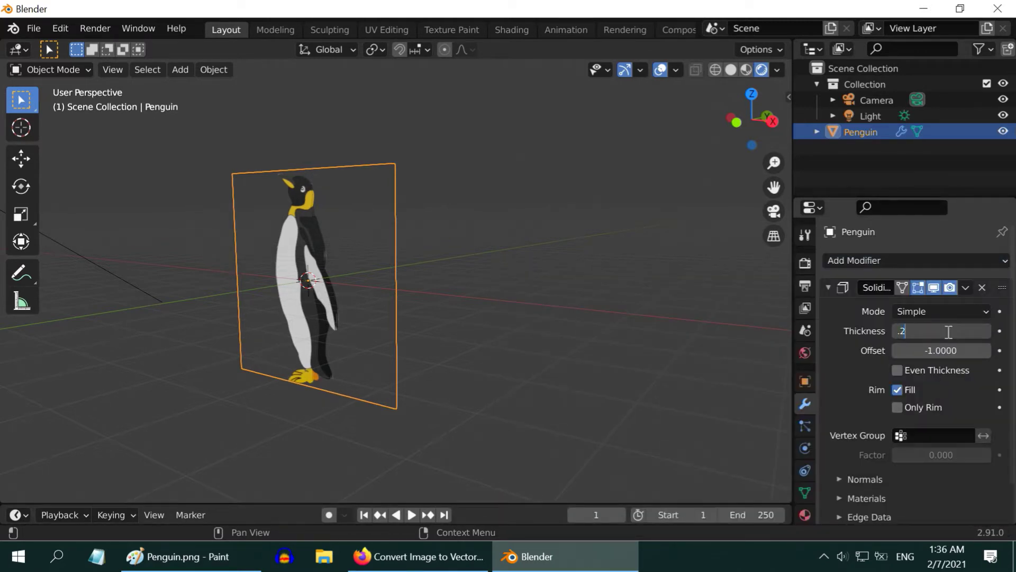
pyautogui.press('Return')
pyautogui.moveTo(532, 286); pyautogui.dragTo(329, 305, button='middle')
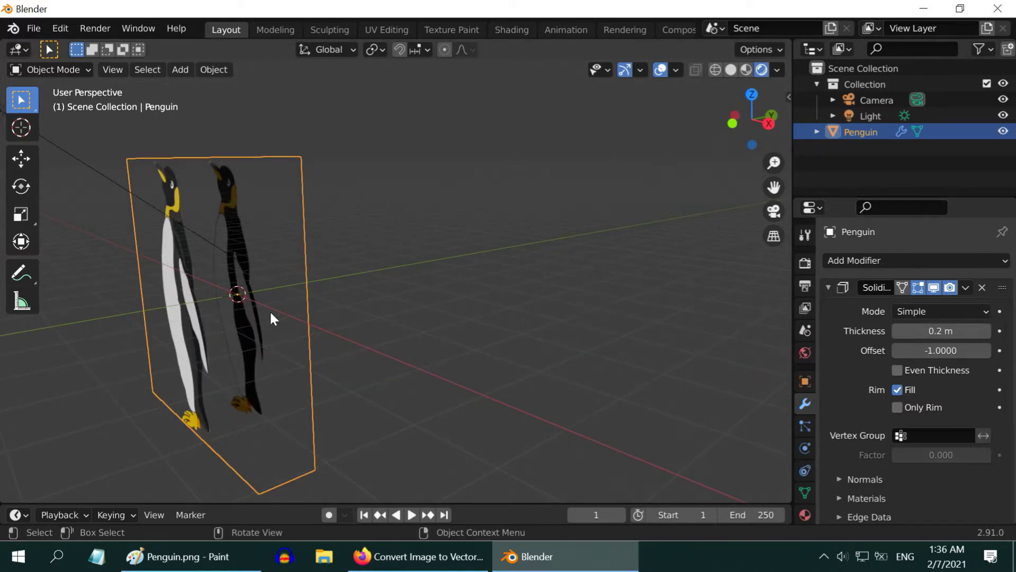
pyautogui.moveTo(271, 318); pyautogui.dragTo(298, 323, button='middle')
pyautogui.moveTo(311, 406)
pyautogui.mouseDown(button='middle')
pyautogui.moveTo(335, 391)
pyautogui.moveTo(322, 398)
pyautogui.mouseUp(button='middle')
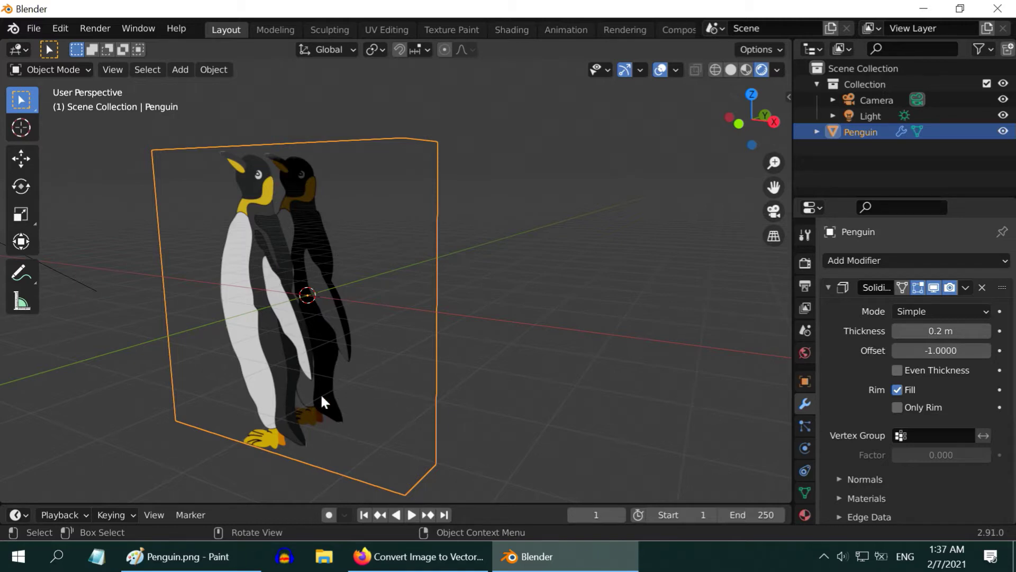
# Step: Switch to Firefox and browse the 'Convert Image to Vector Graphics Online' search results
pyautogui.scroll(-2, 373, 385)
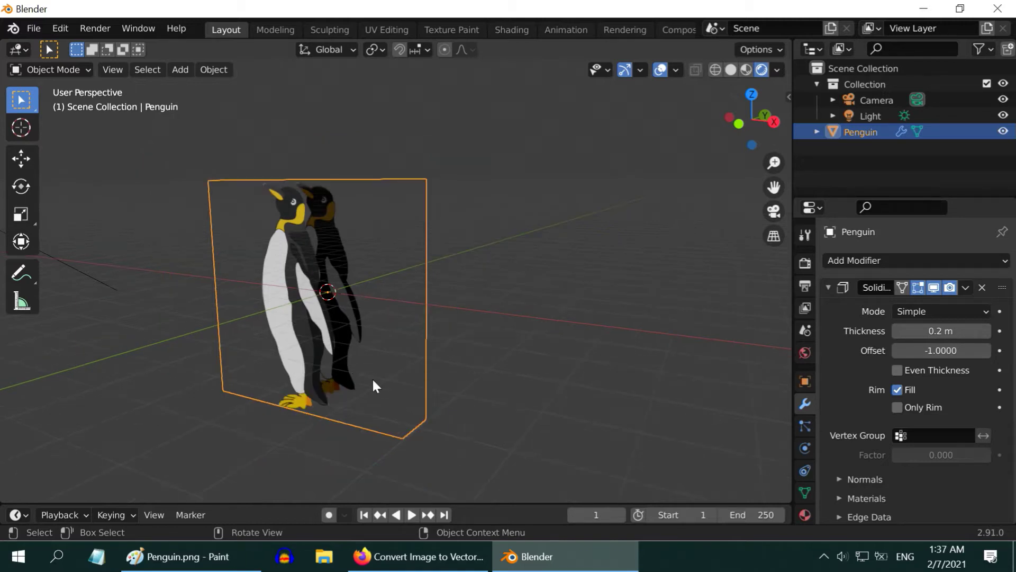
pyautogui.click(418, 556)
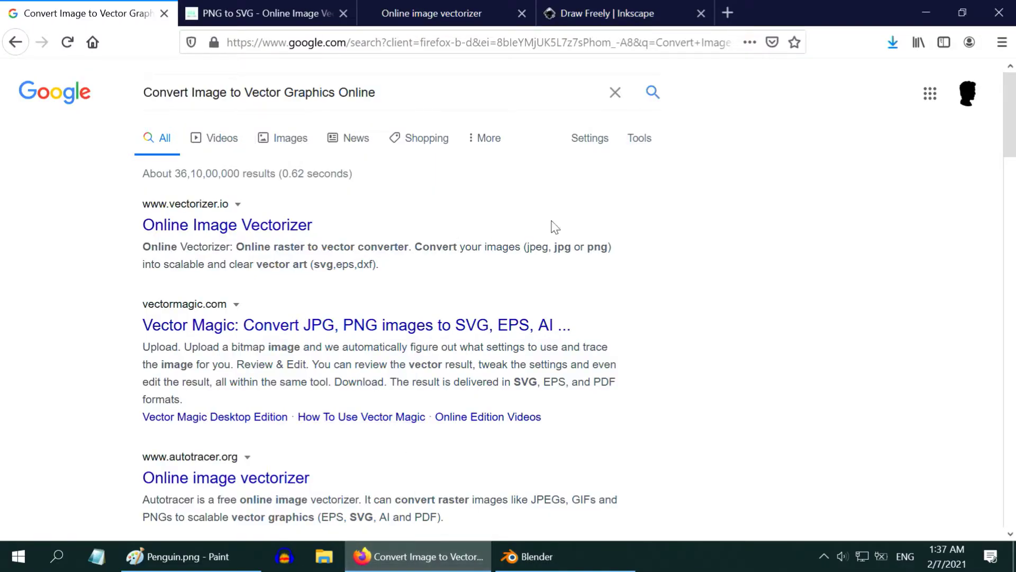
pyautogui.scroll(-6, 556, 226)
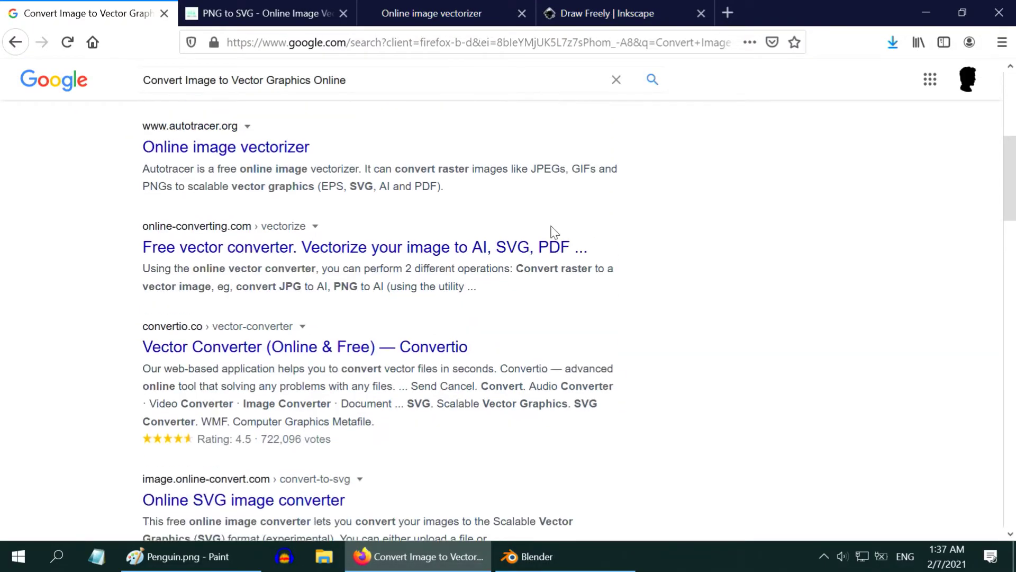
pyautogui.scroll(-10, 554, 231)
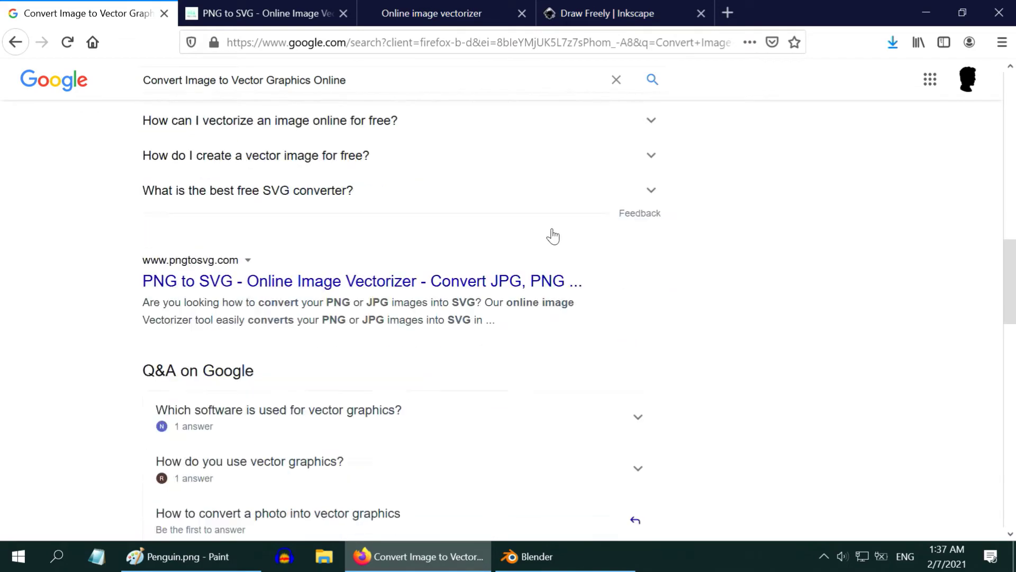
pyautogui.scroll(-9, 553, 233)
pyautogui.scroll(6, 553, 233)
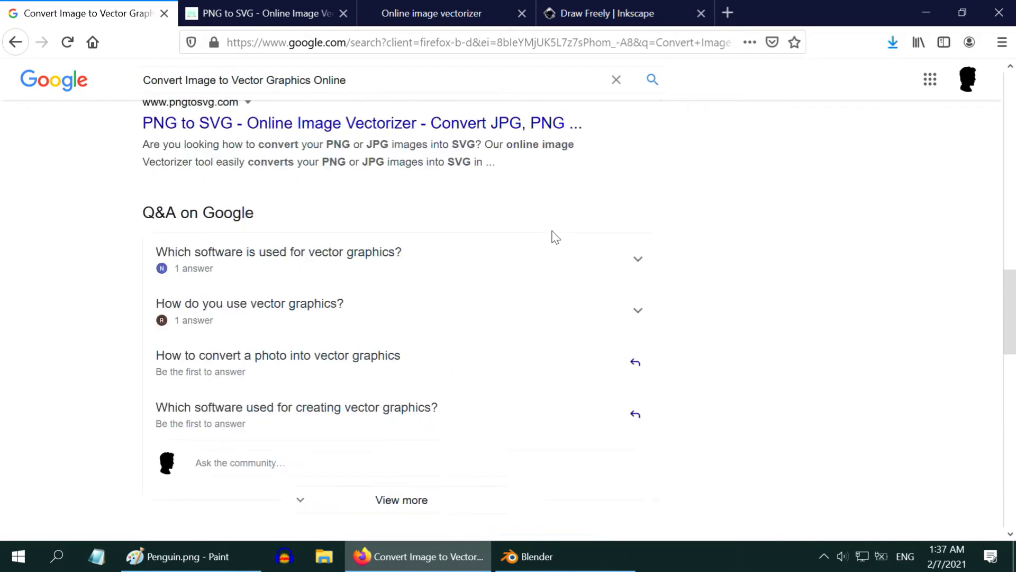
pyautogui.scroll(20, 555, 237)
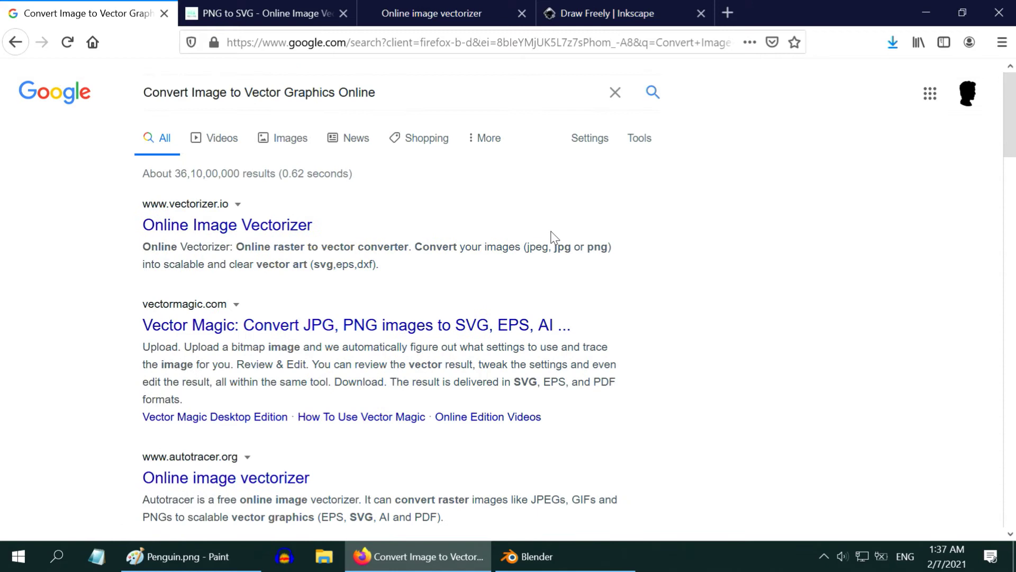
# Step: Show the PNG to SVG page with its ad closed, then view the Autotracer.org and Inkscape tabs
pyautogui.click(263, 8)
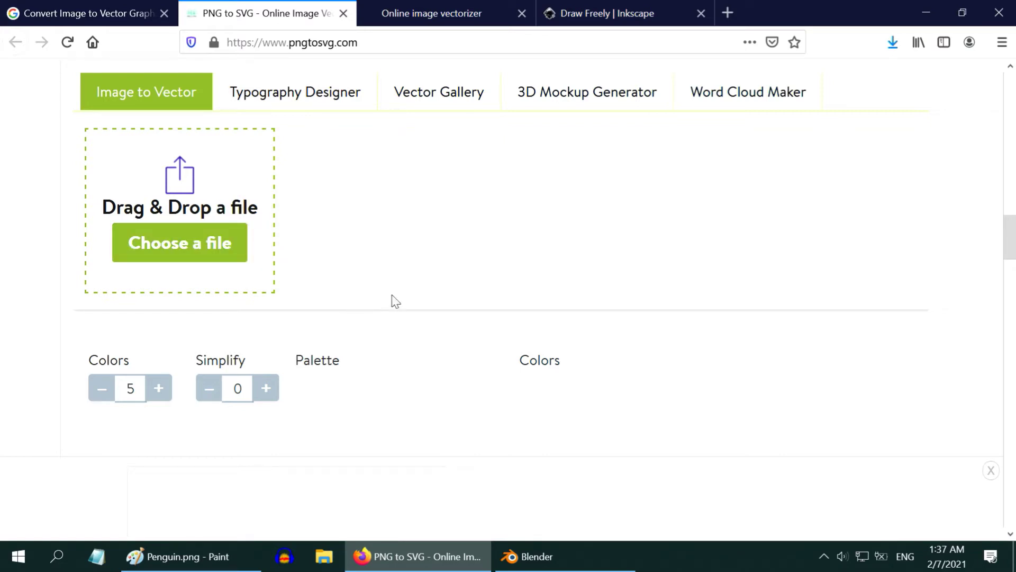
pyautogui.click(990, 470)
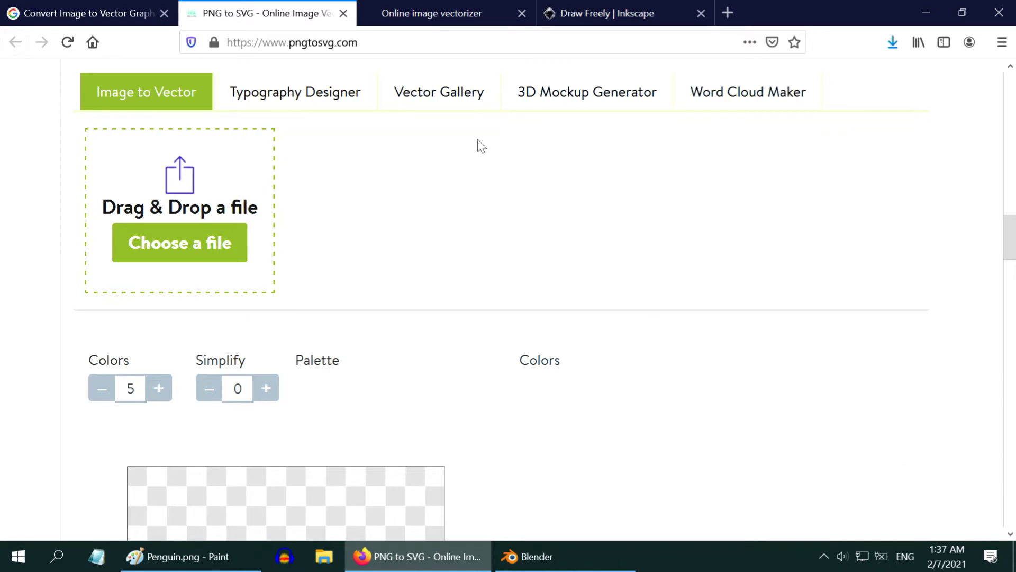
pyautogui.click(431, 15)
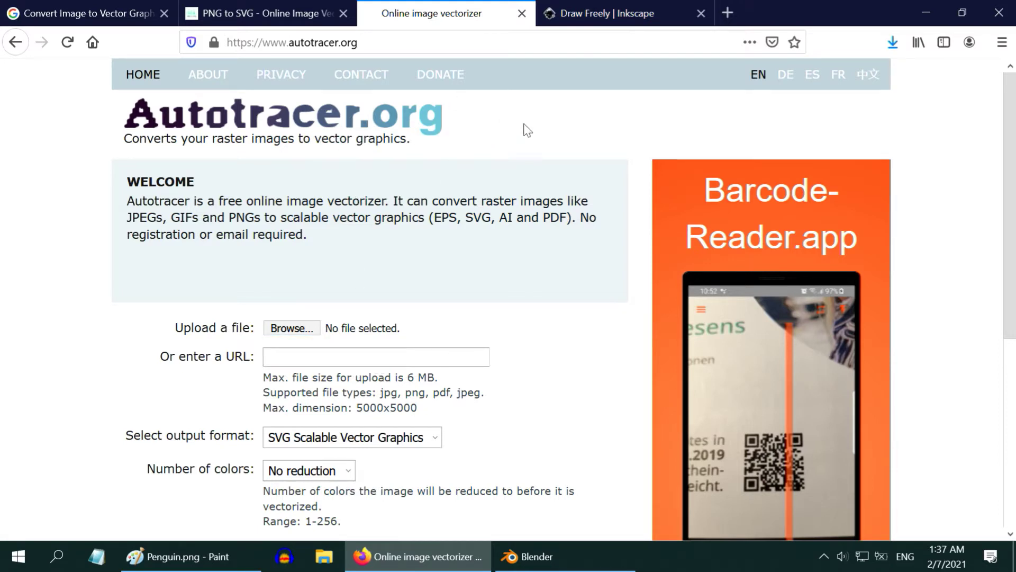
pyautogui.click(601, 12)
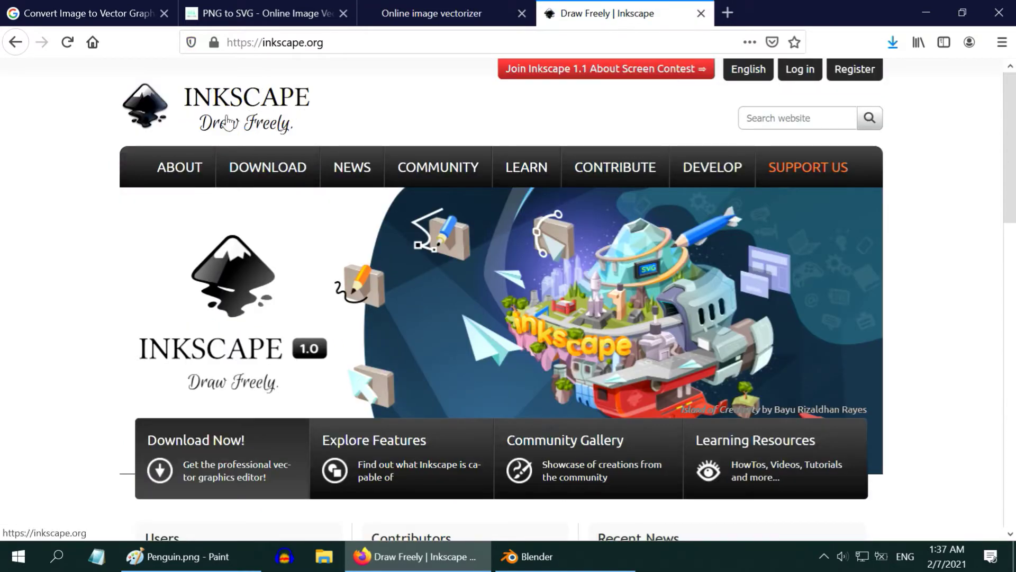
pyautogui.moveTo(265, 180)
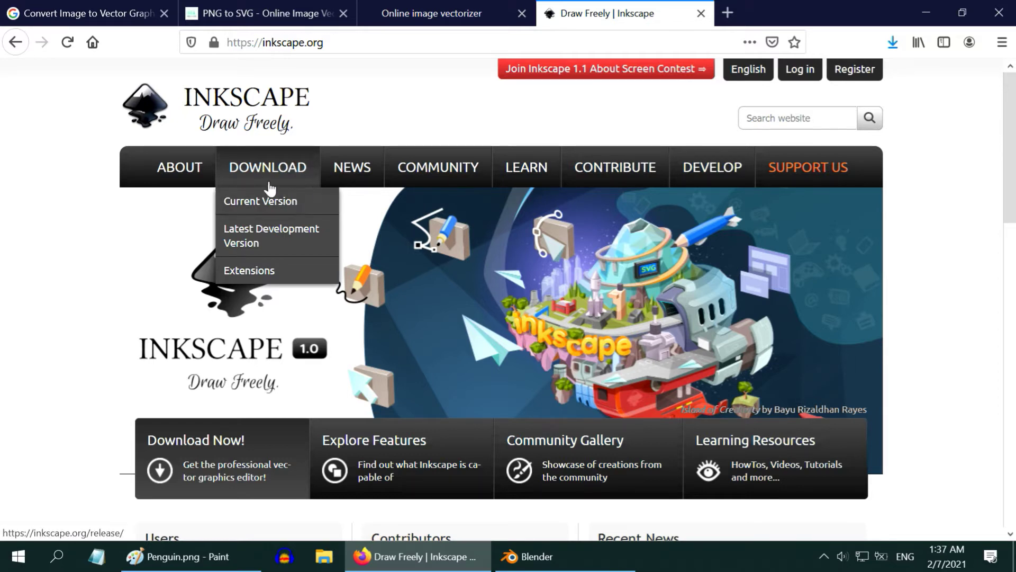
# Step: Upload Penguin.png to the PNG to SVG converter
pyautogui.click(253, 12)
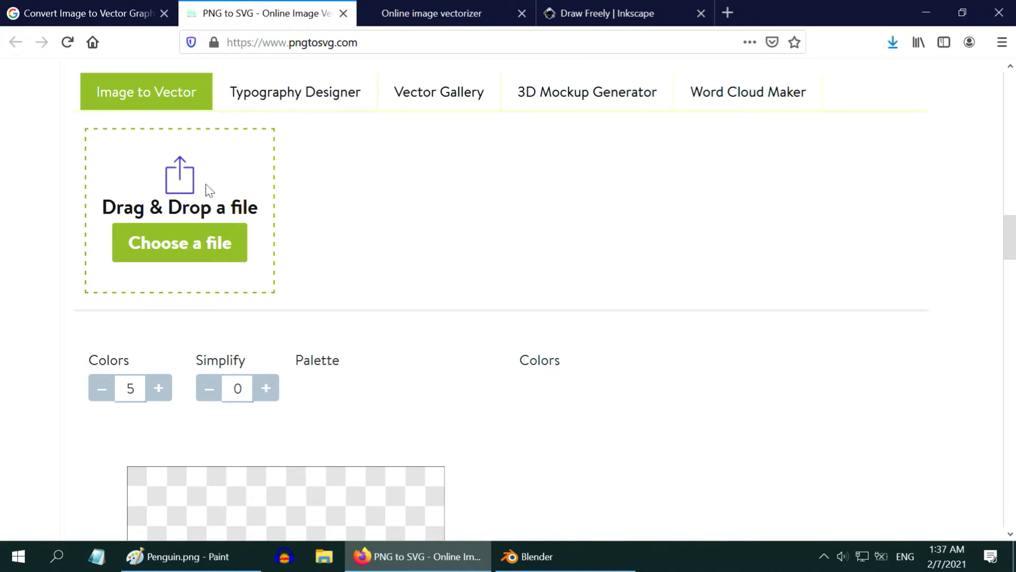
pyautogui.click(213, 256)
pyautogui.click(407, 233)
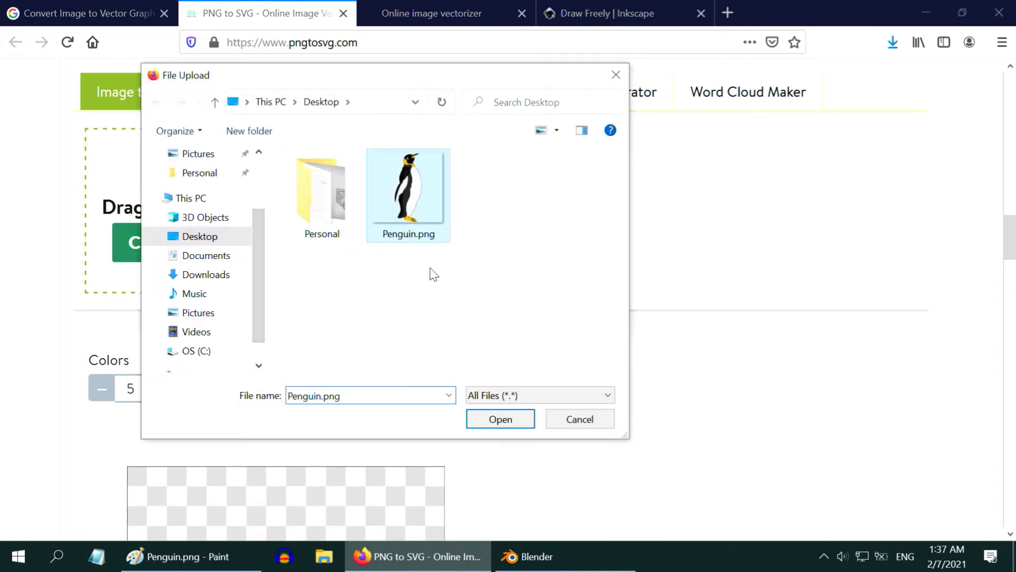
pyautogui.click(479, 419)
pyautogui.scroll(-2, 209, 284)
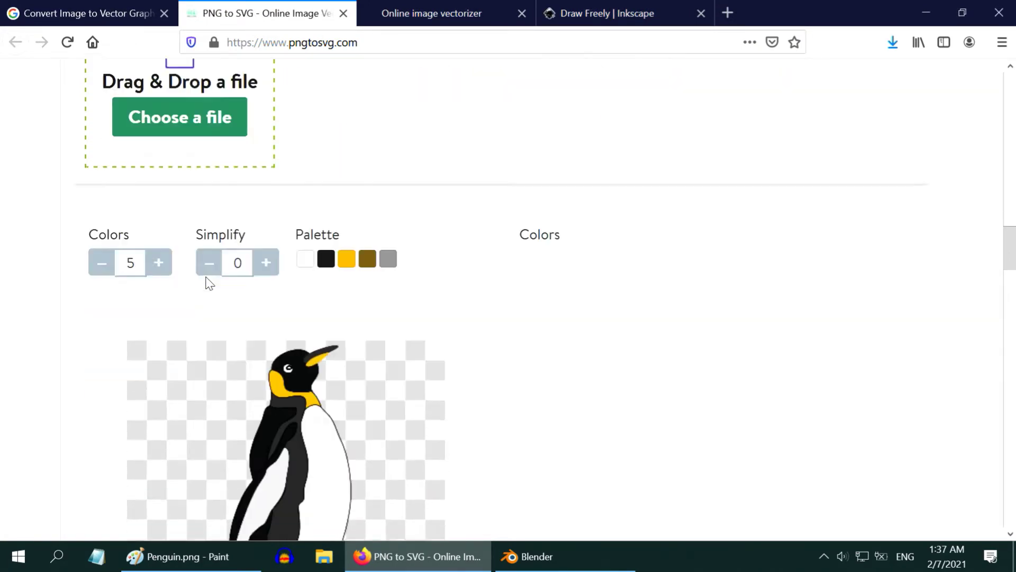
pyautogui.scroll(-2, 209, 284)
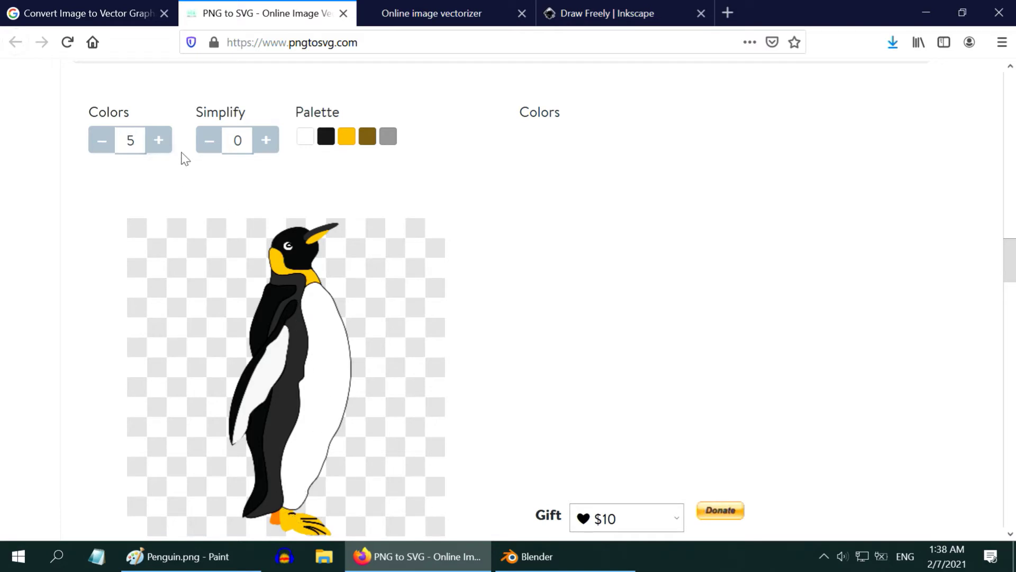
# Step: Generate a 6-colour SVG of the penguin and download it as a file
pyautogui.click(161, 143)
pyautogui.click(161, 141)
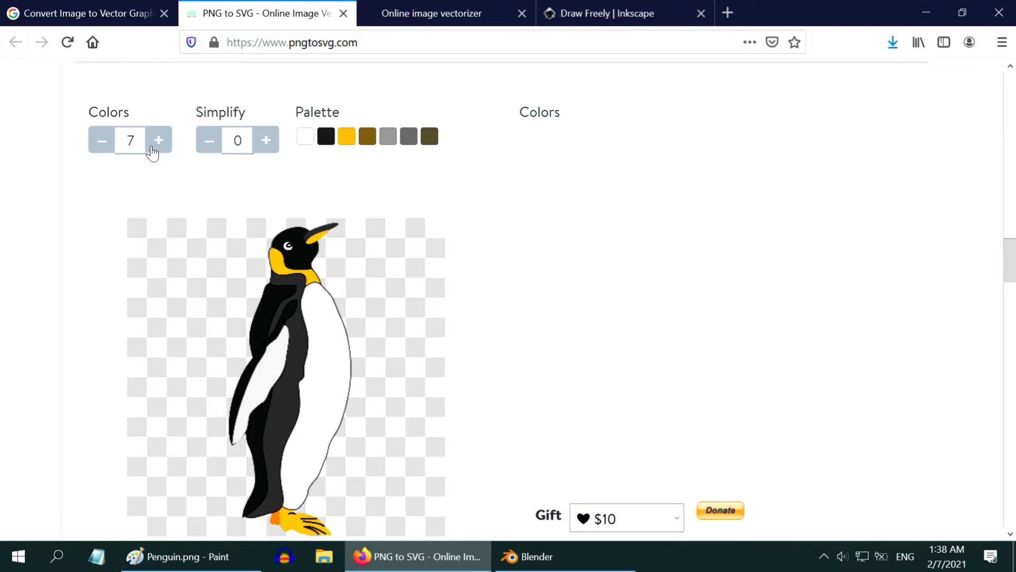
pyautogui.click(102, 142)
pyautogui.scroll(-3, 497, 297)
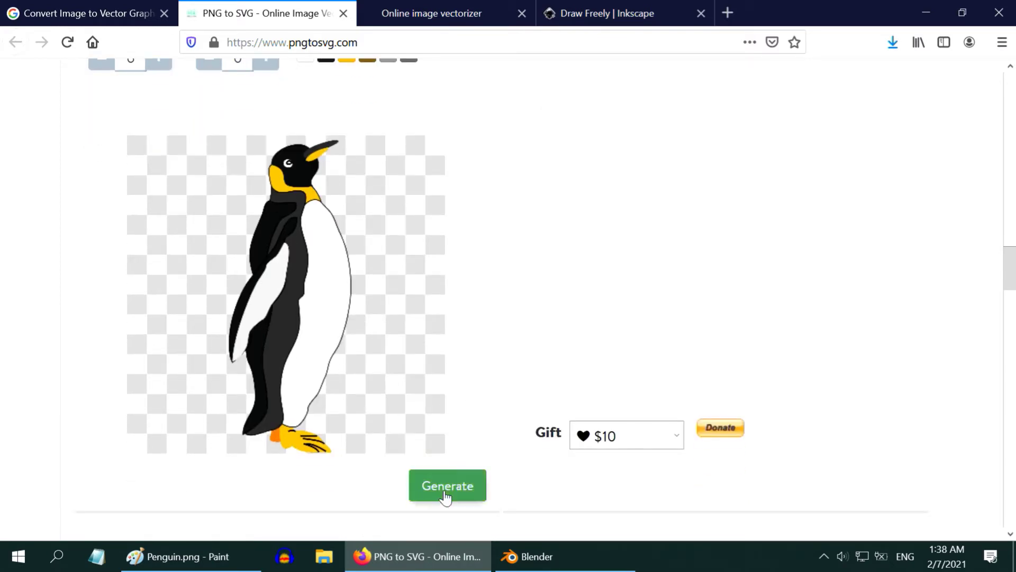
pyautogui.click(447, 489)
pyautogui.click(788, 425)
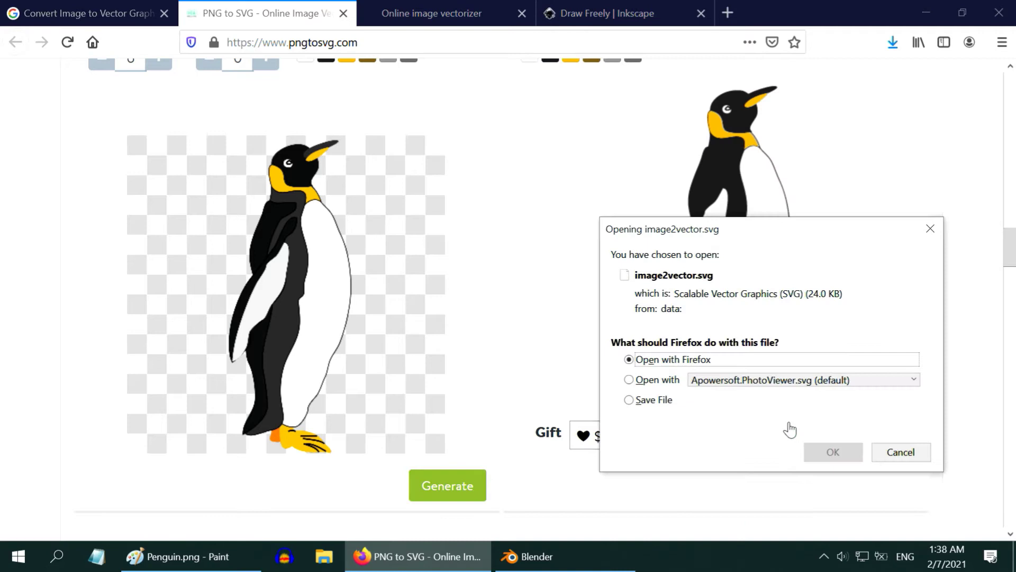
pyautogui.click(656, 401)
pyautogui.click(832, 451)
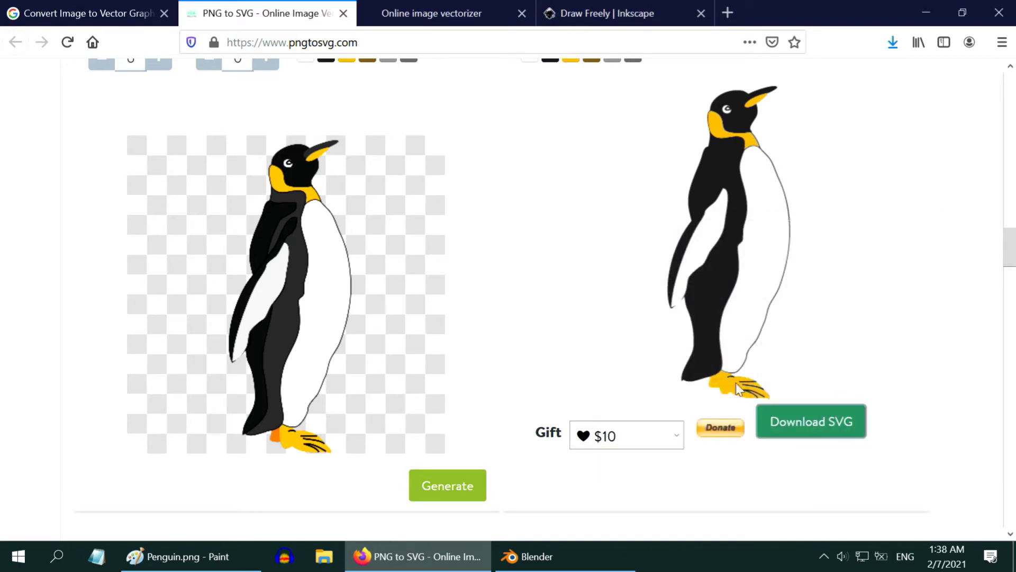
# Step: Save image2vector.svg, then load Penguin.png on Autotracer.org with 8 colors
pyautogui.click(502, 420)
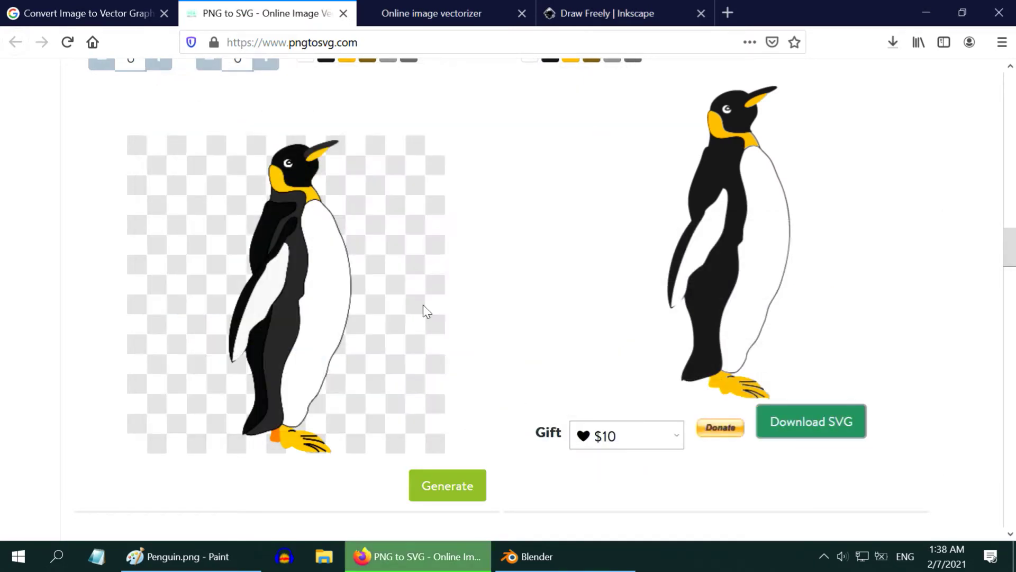
pyautogui.click(432, 16)
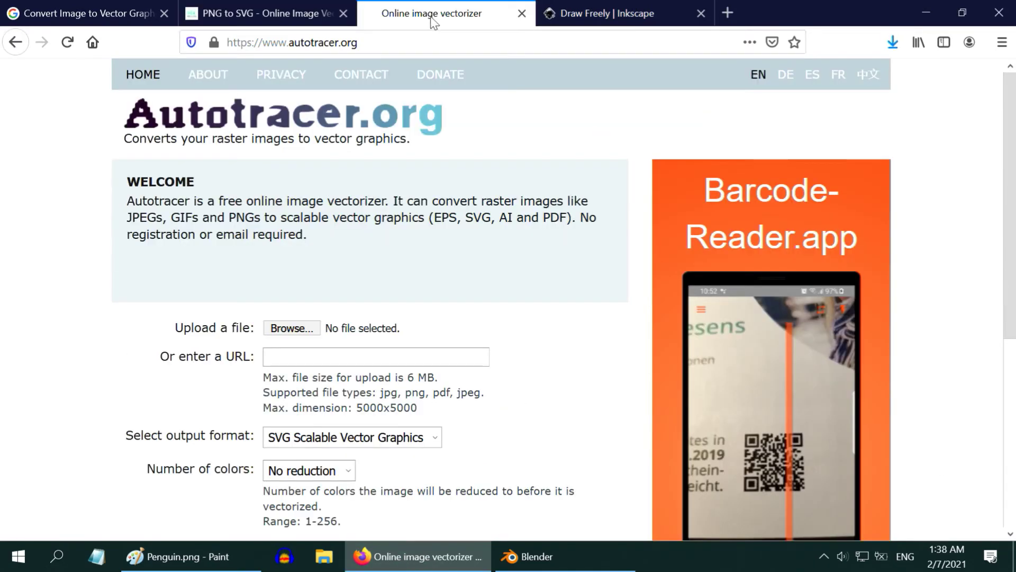
pyautogui.click(304, 332)
pyautogui.doubleClick(484, 236)
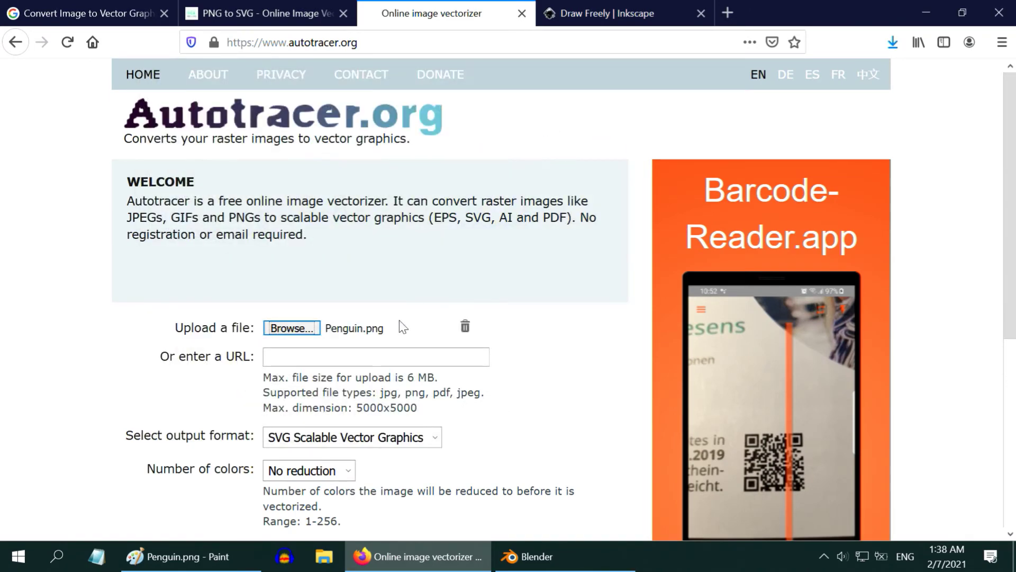
pyautogui.scroll(-5, 349, 404)
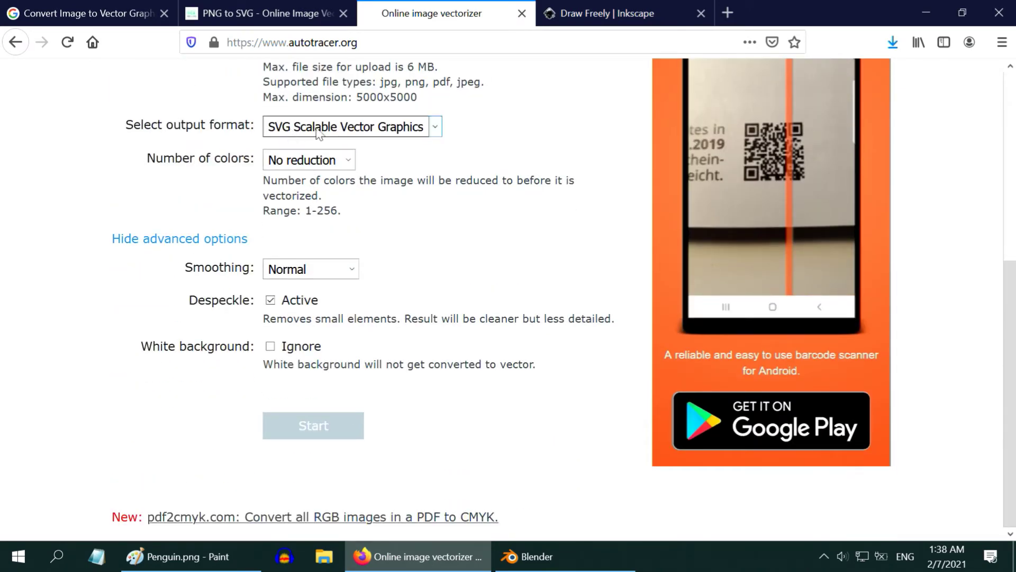
pyautogui.click(309, 161)
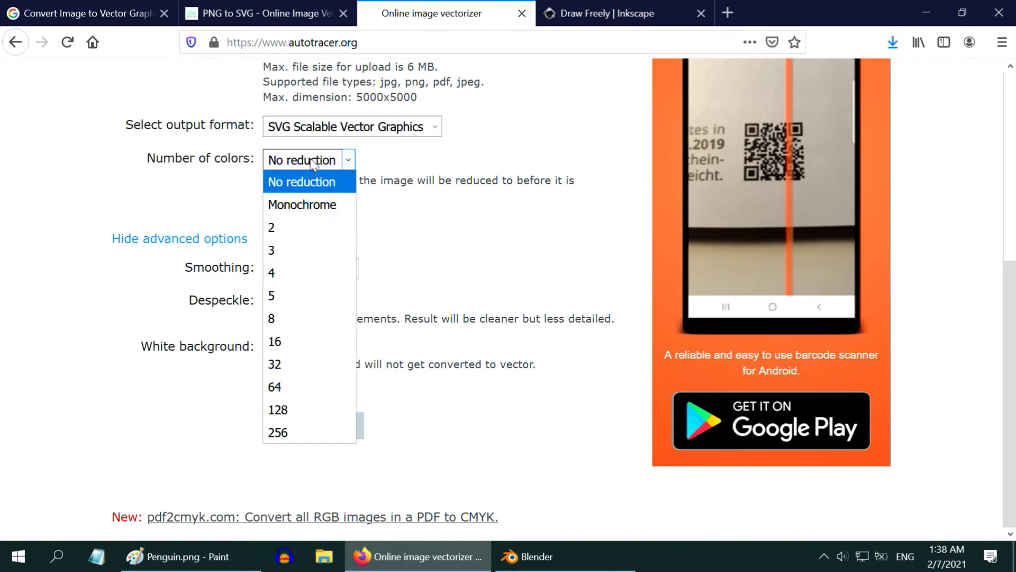
pyautogui.click(288, 319)
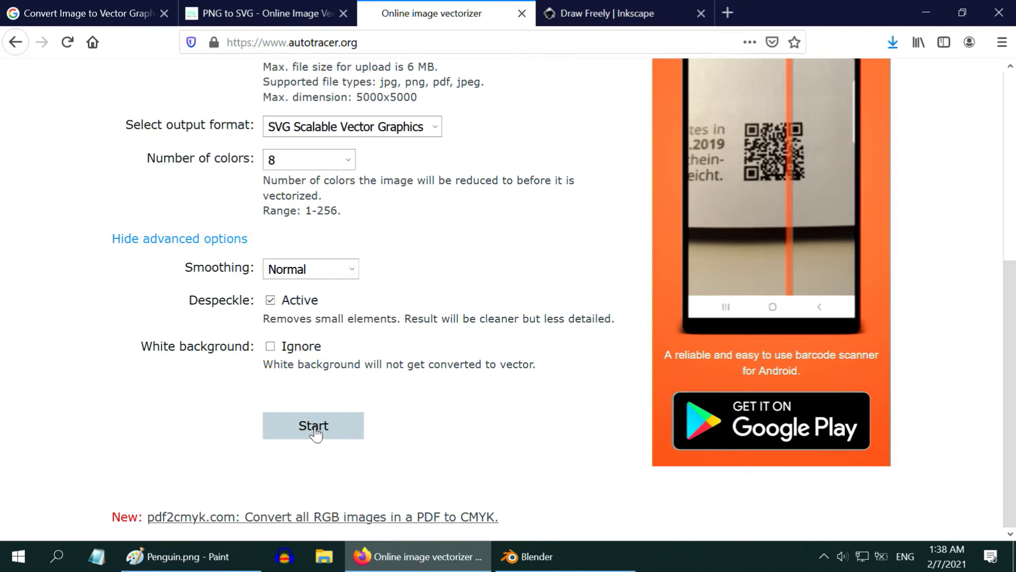
# Step: Delete the old Penguin object in Blender
pyautogui.click(563, 548)
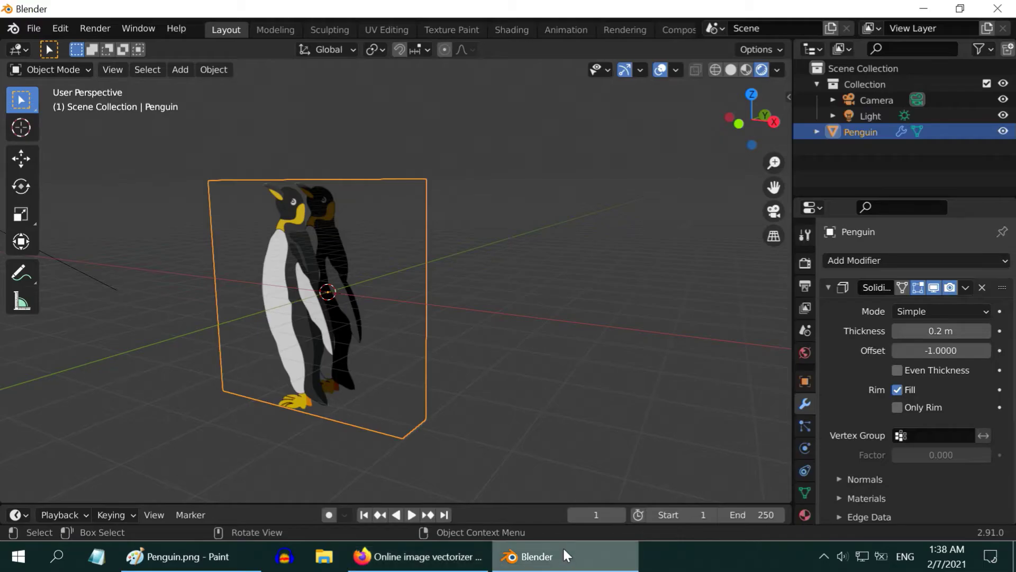
pyautogui.press('x')
pyautogui.click(295, 363)
# Step: Import image2vector.svg into the scene as SVG paths
pyautogui.click(34, 30)
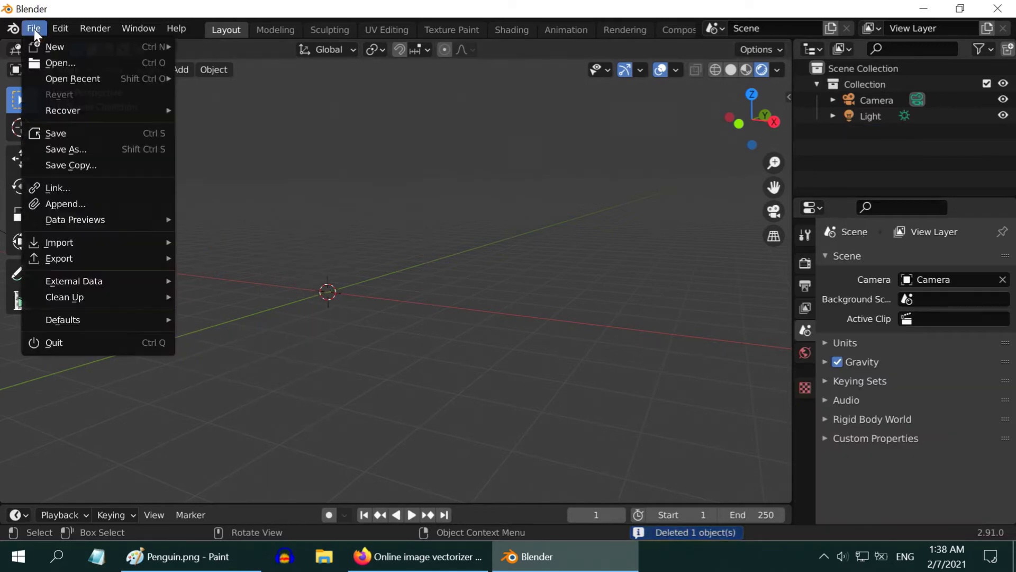
pyautogui.moveTo(87, 241)
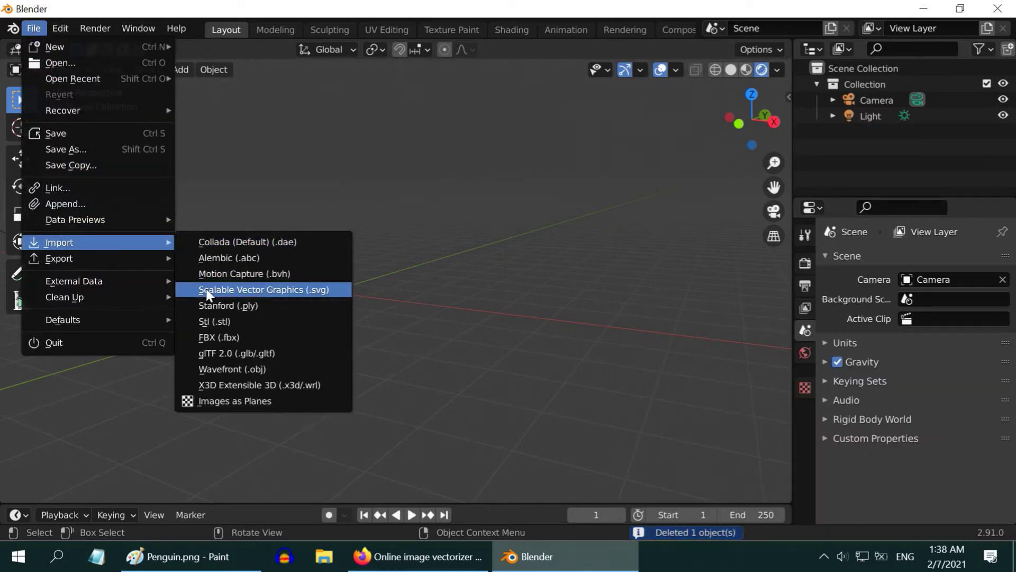
pyautogui.click(280, 290)
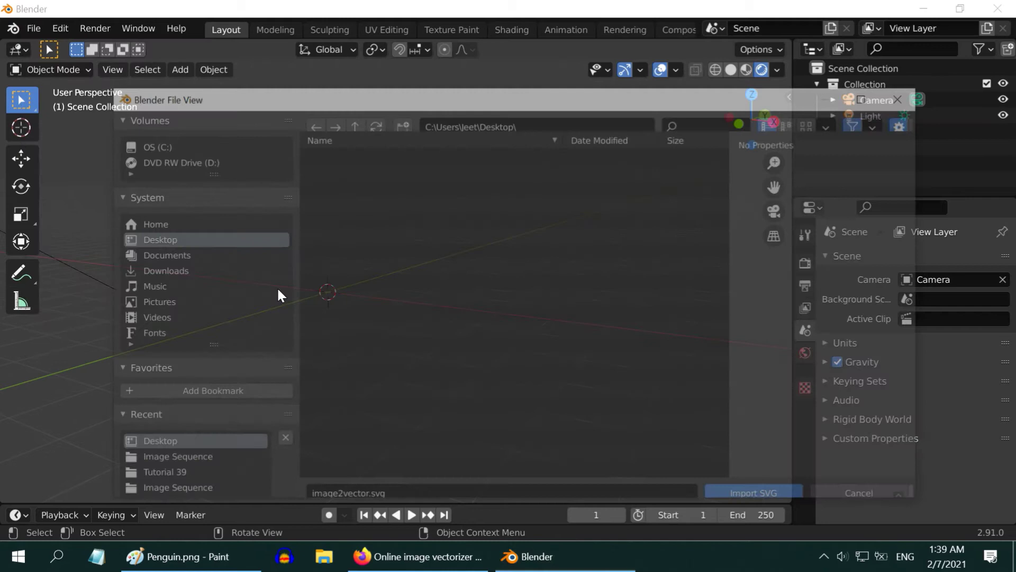
pyautogui.click(367, 183)
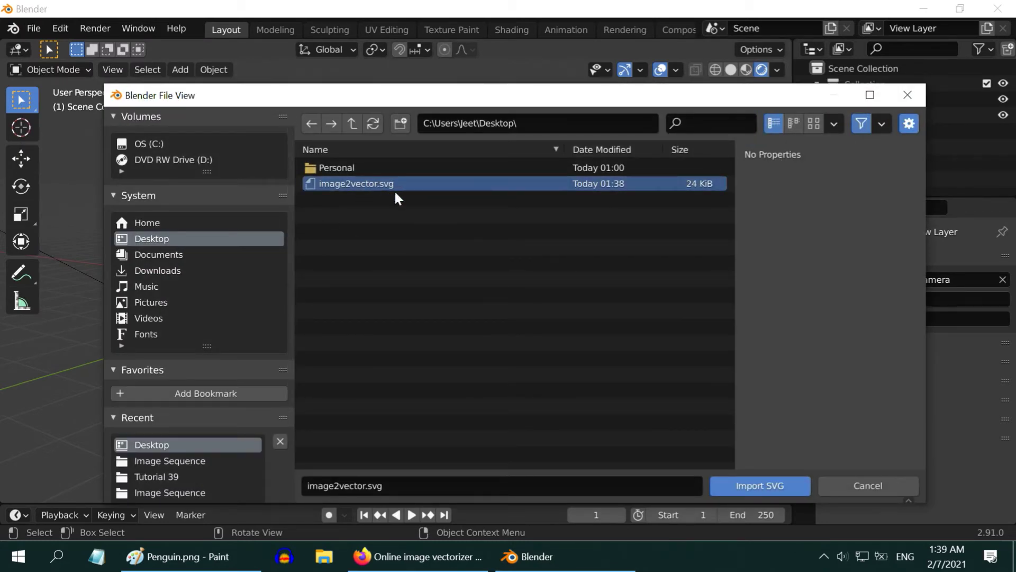
pyautogui.click(757, 483)
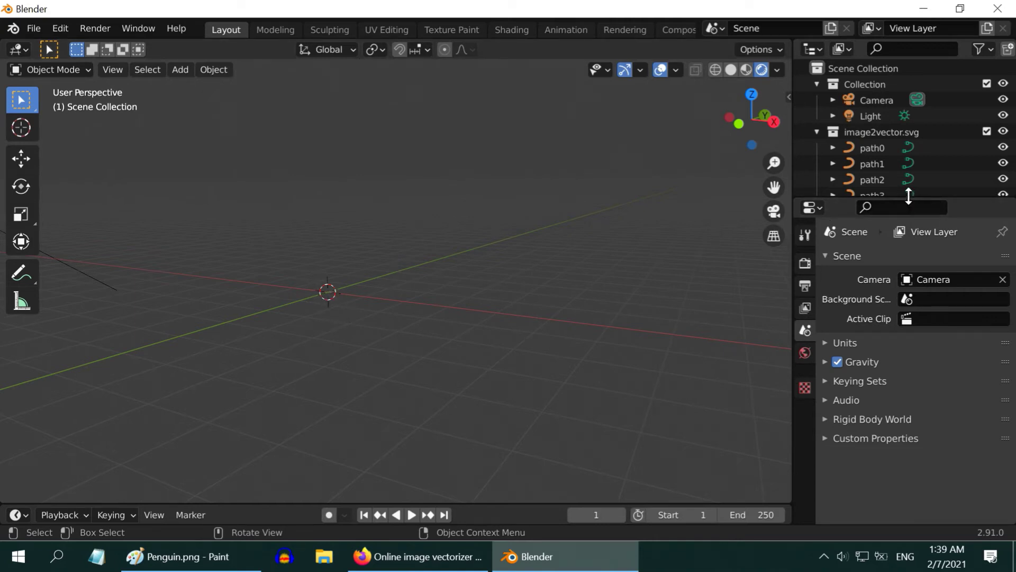
# Step: Expand the Outliner and select path0 through path5 together, with path0 active
pyautogui.moveTo(904, 197); pyautogui.dragTo(904, 258)
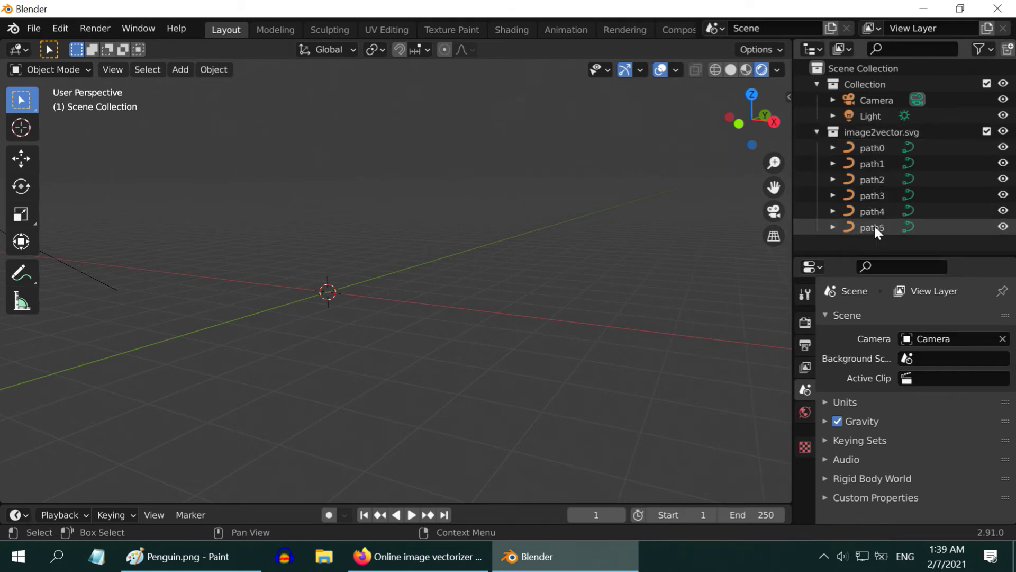
pyautogui.click(870, 148)
pyautogui.click(871, 165)
pyautogui.click(872, 180)
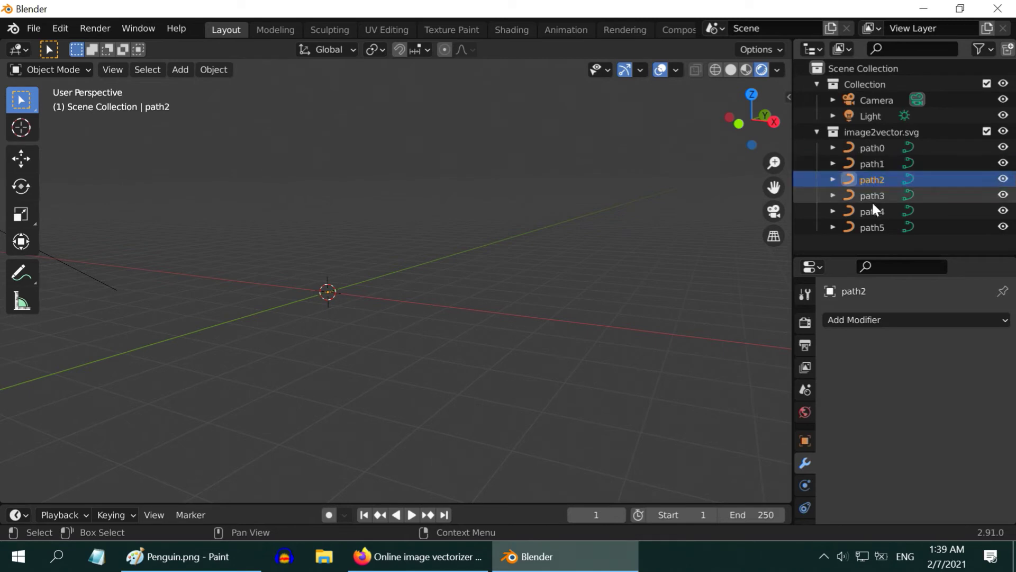
pyautogui.click(872, 197)
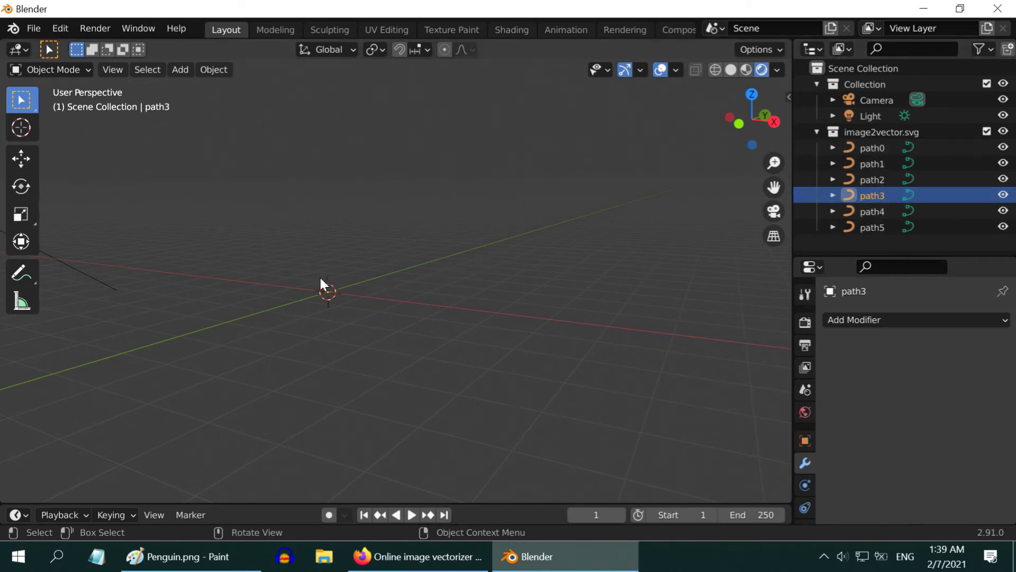
pyautogui.click(873, 148)
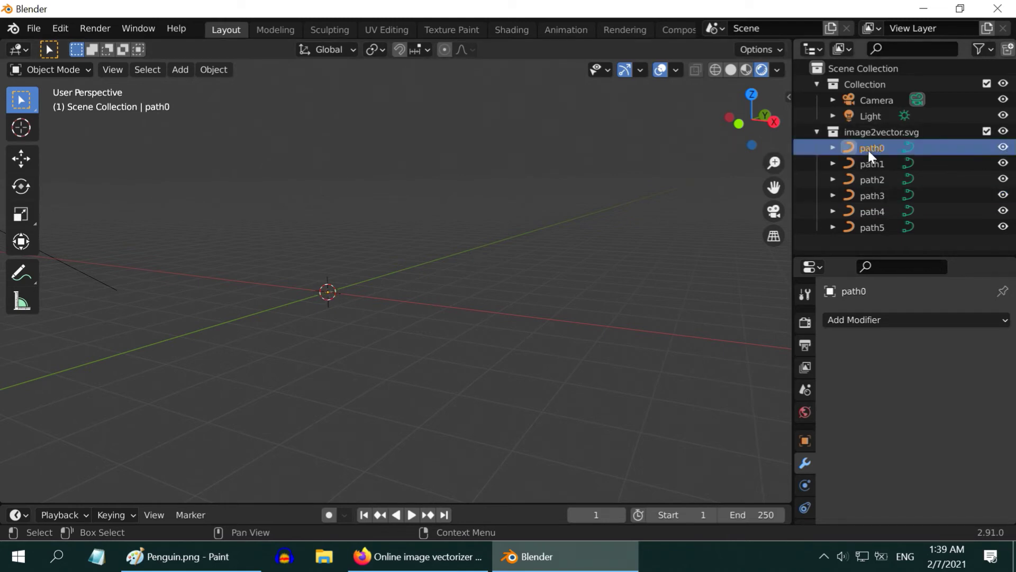
pyautogui.keyDown('shift'); pyautogui.click(877, 223); pyautogui.keyUp('shift')
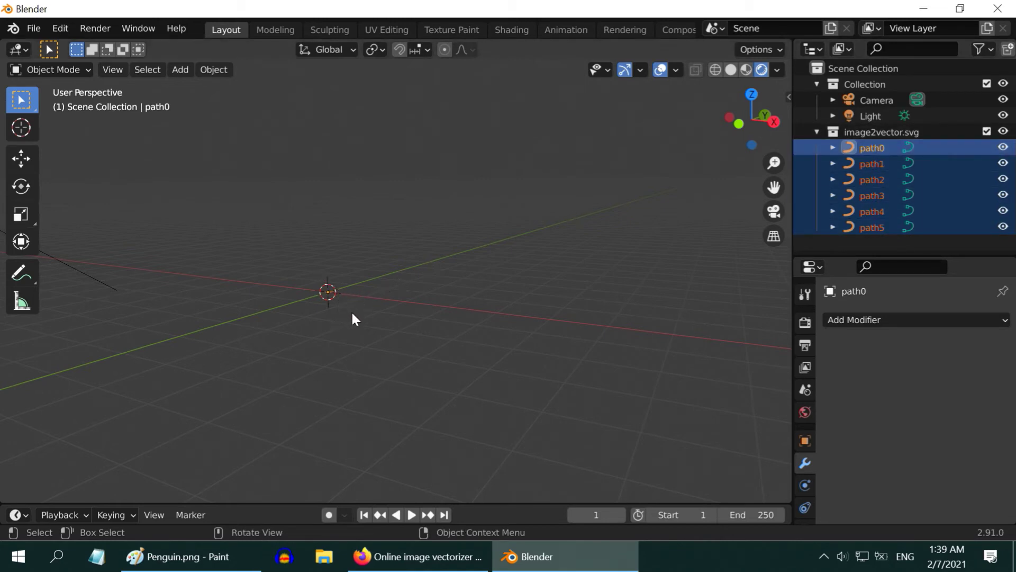
# Step: Scale the selected penguin paths up by 50
pyautogui.write('s')
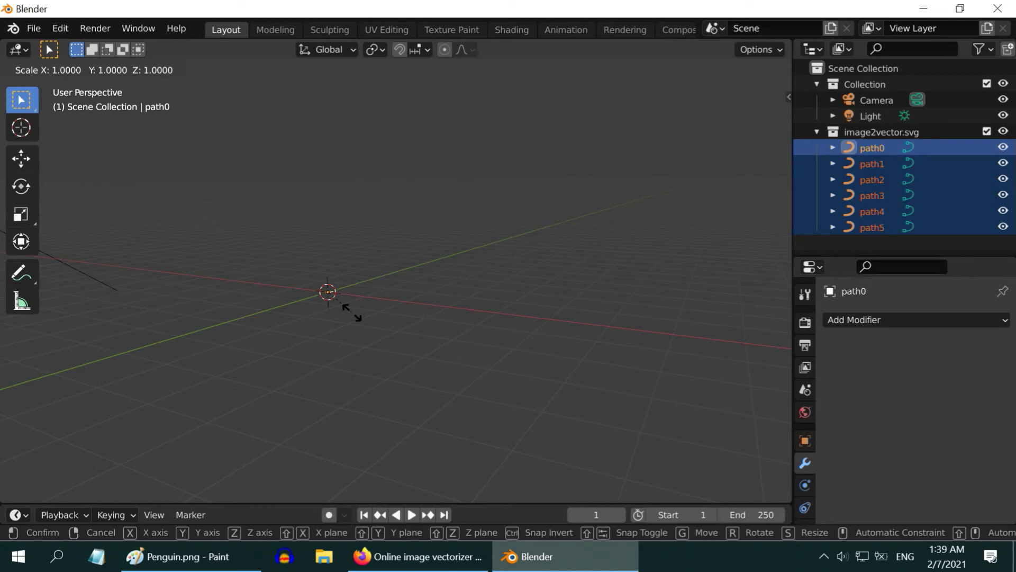
pyautogui.write('50')
pyautogui.press('Return')
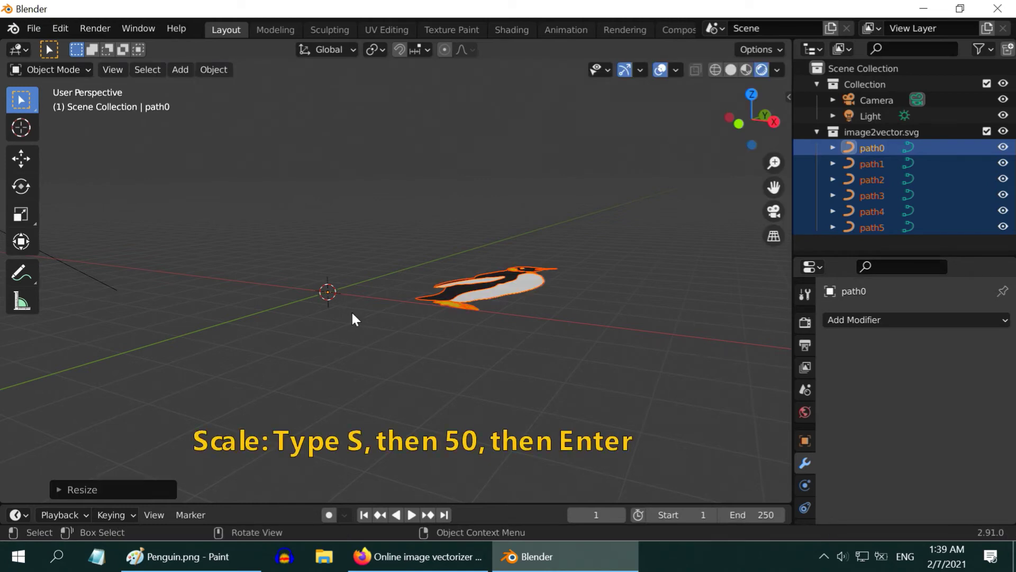
pyautogui.moveTo(490, 314); pyautogui.dragTo(510, 342, button='middle')
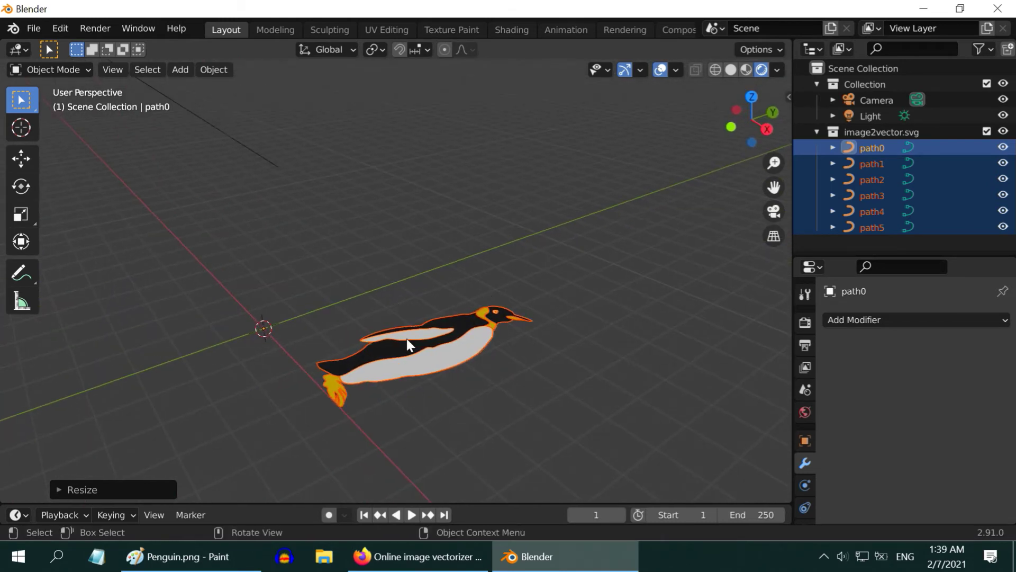
pyautogui.scroll(-1, 446, 332)
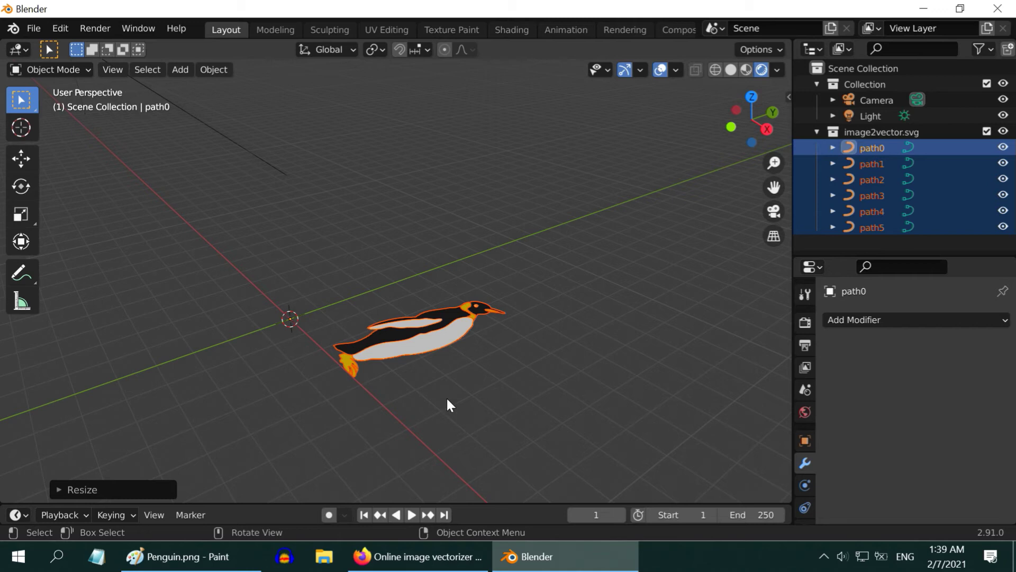
# Step: Rotate the penguin paths 90° around X so the penguin stands upright
pyautogui.press('r')
pyautogui.write('x')
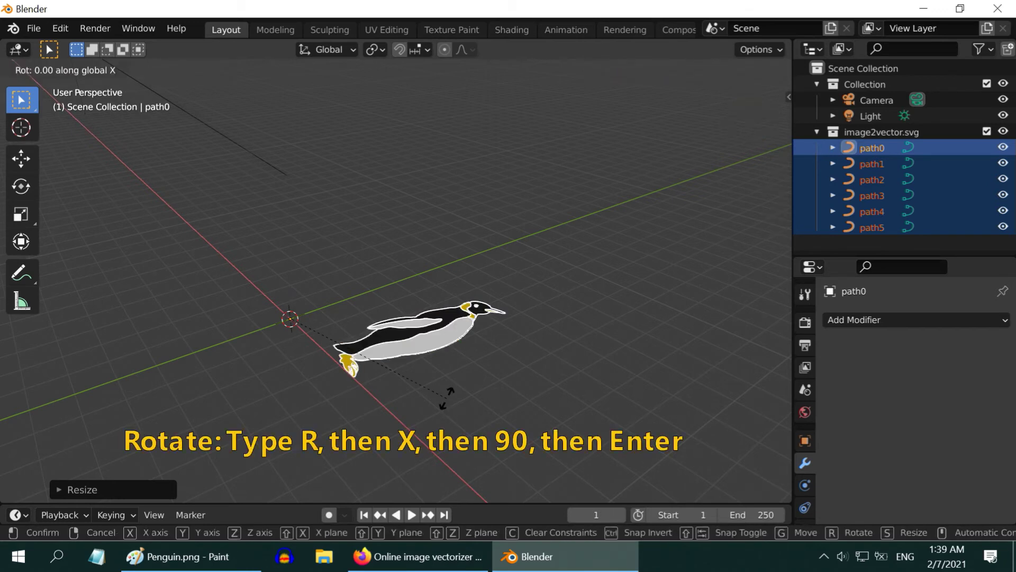
pyautogui.write('90')
pyautogui.press('Return')
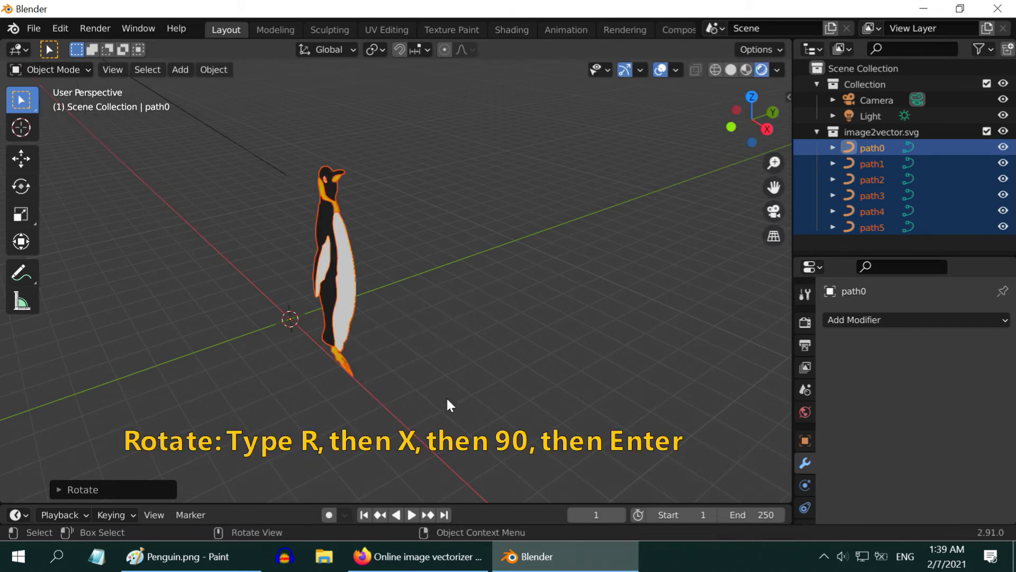
pyautogui.moveTo(290, 368); pyautogui.dragTo(334, 385, button='middle')
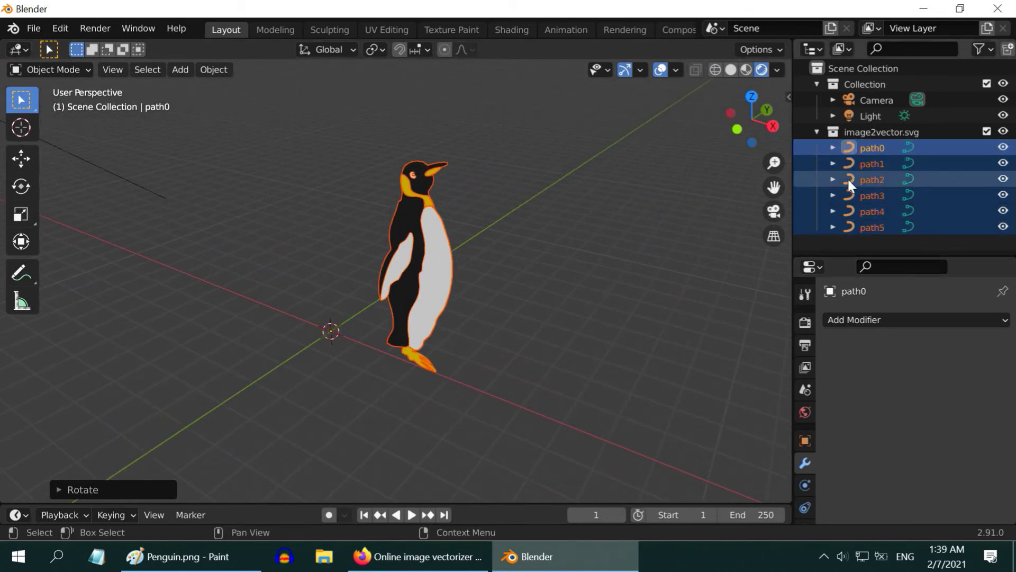
# Step: Convert the six penguin paths to meshes and join them into one object
pyautogui.click(215, 73)
pyautogui.moveTo(273, 486)
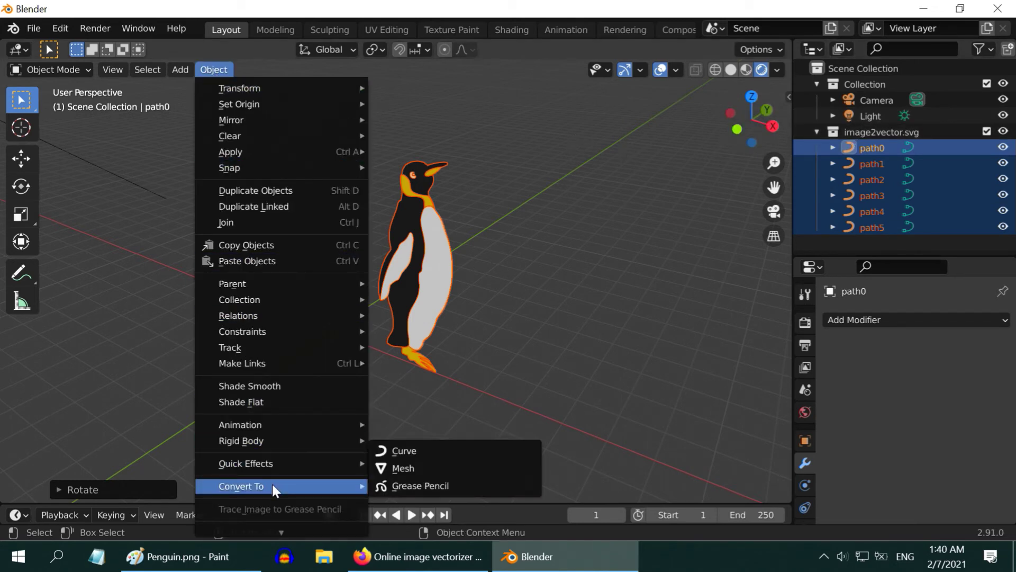
pyautogui.click(405, 469)
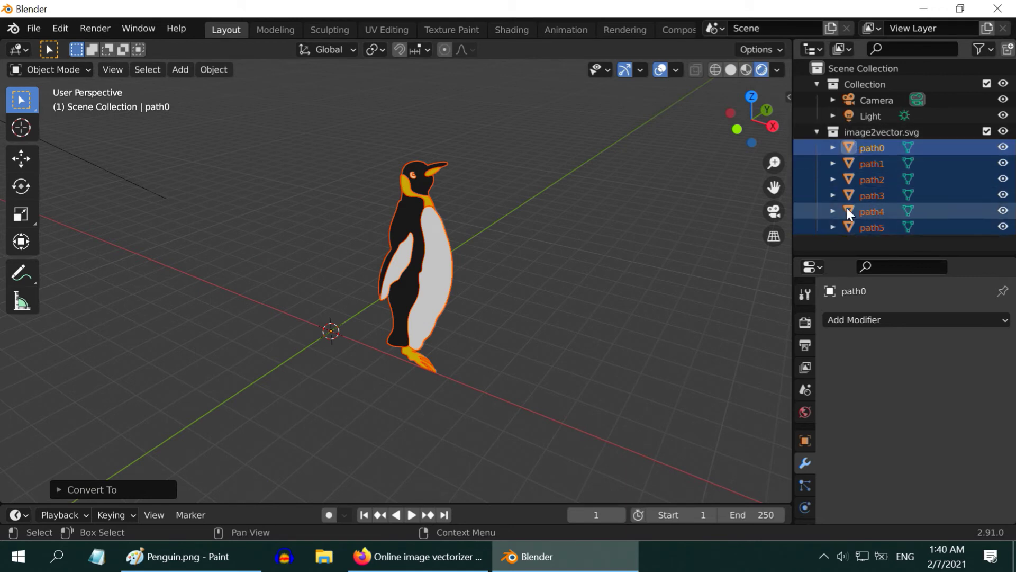
pyautogui.click(227, 69)
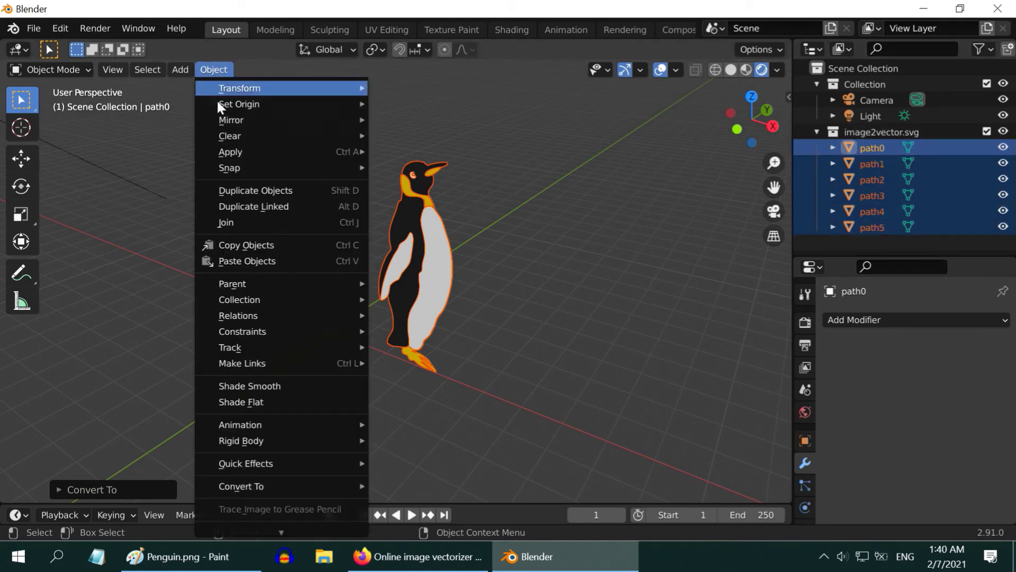
pyautogui.click(243, 224)
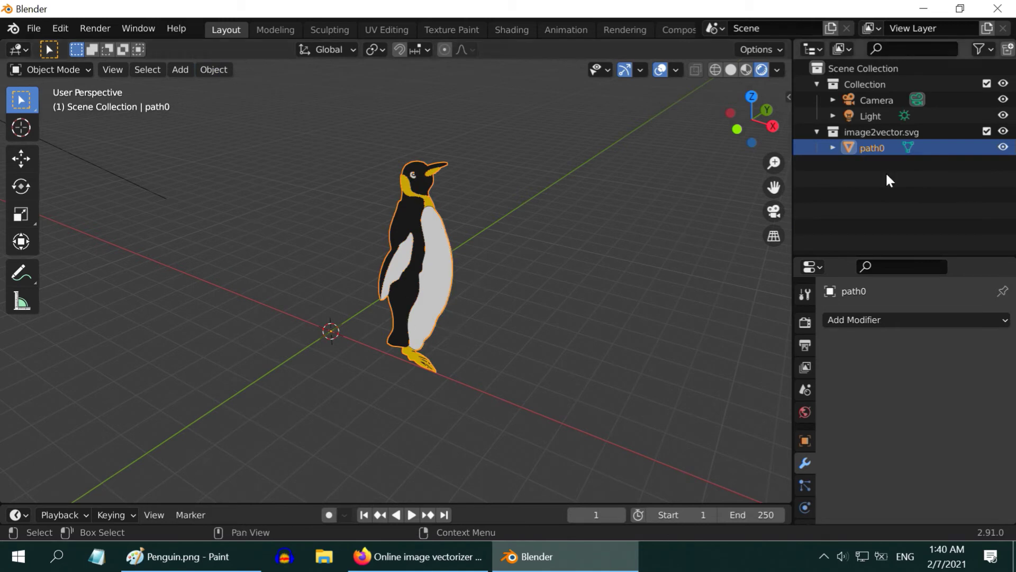
# Step: Rename the joined path0 object to Penguin in the Outliner
pyautogui.doubleClick(872, 148)
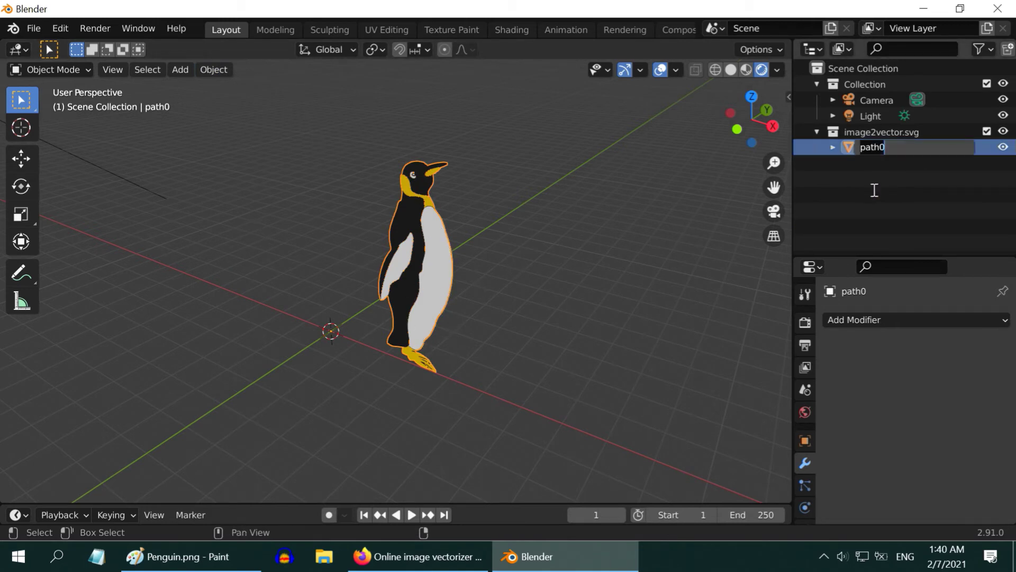
pyautogui.write('Penguin')
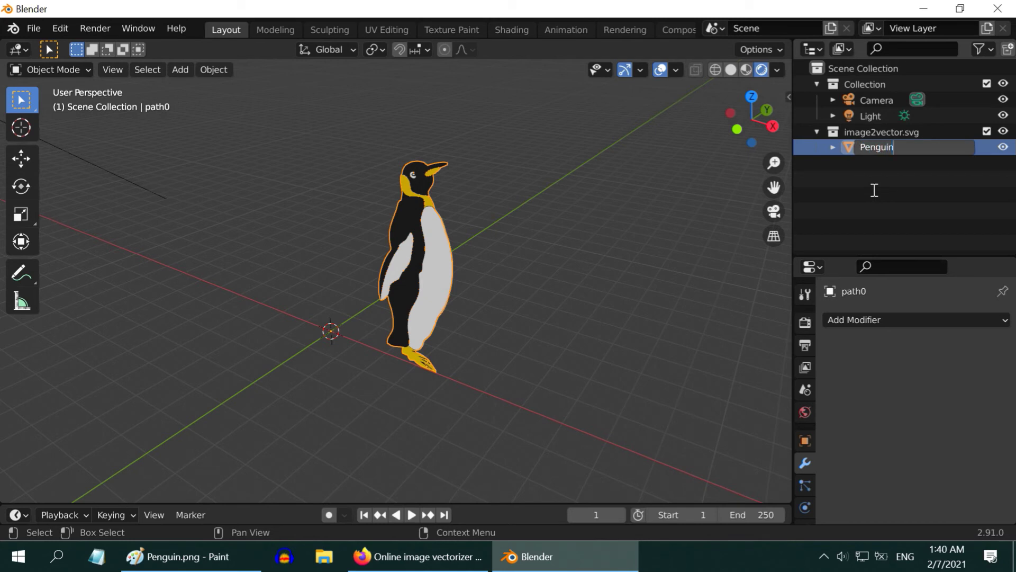
pyautogui.press('Return')
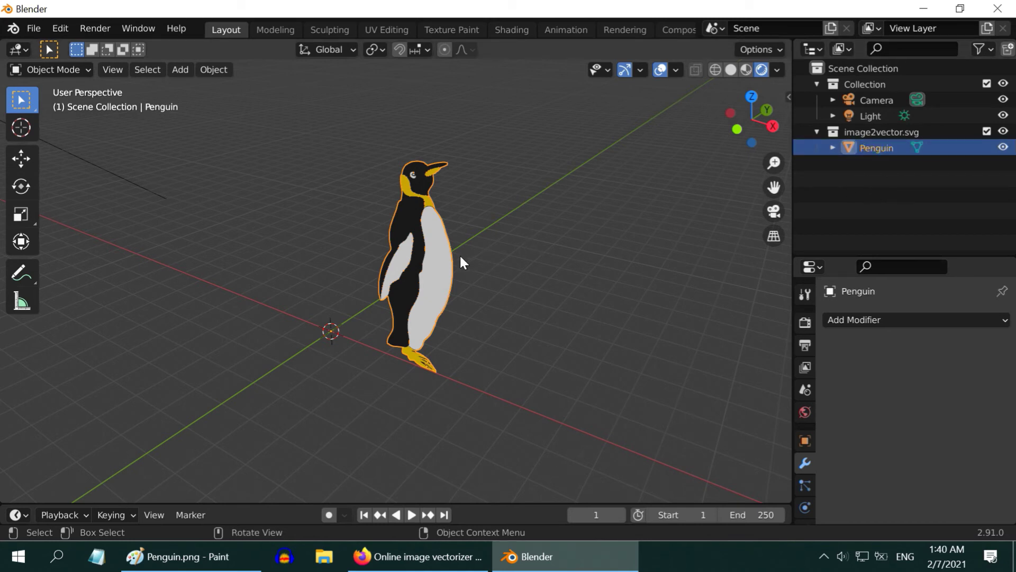
# Step: Add a mesh plane and scale it up 20 times as the floor
pyautogui.click(180, 70)
pyautogui.moveTo(190, 88)
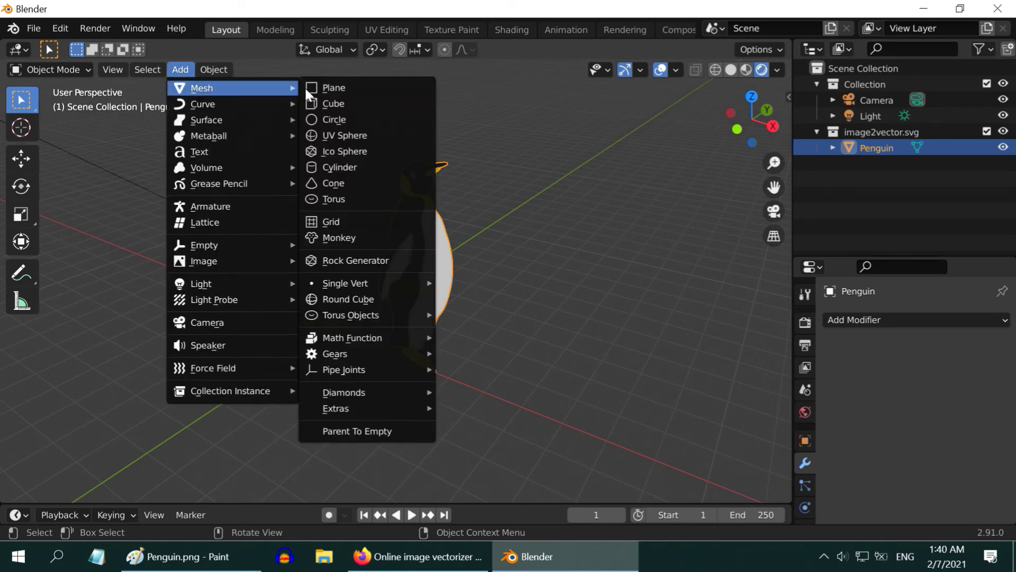
pyautogui.click(341, 91)
pyautogui.write('s20')
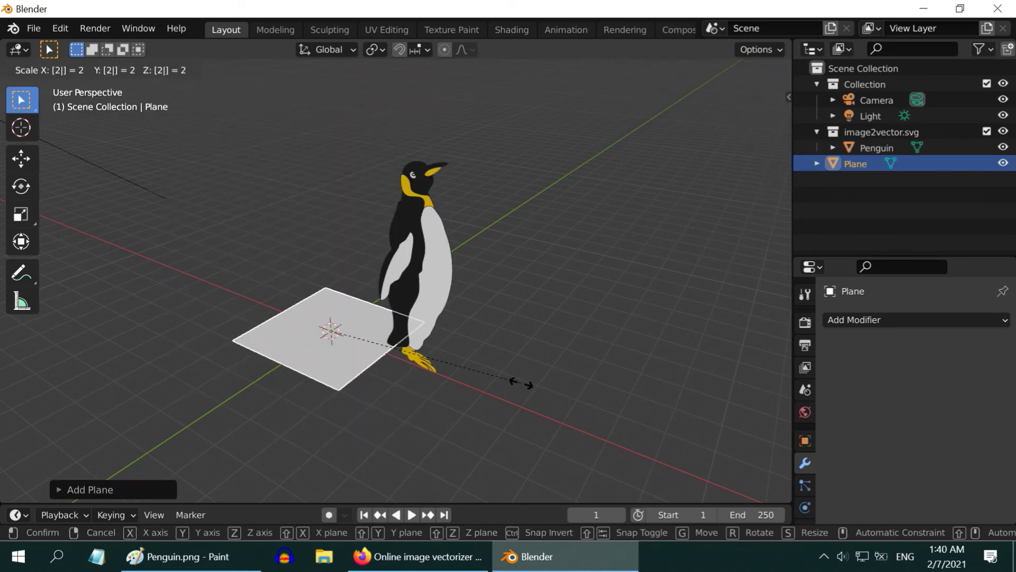
pyautogui.press('Return')
# Step: Give the plane a new material with a light green base colour
pyautogui.scroll(-3, 809, 471)
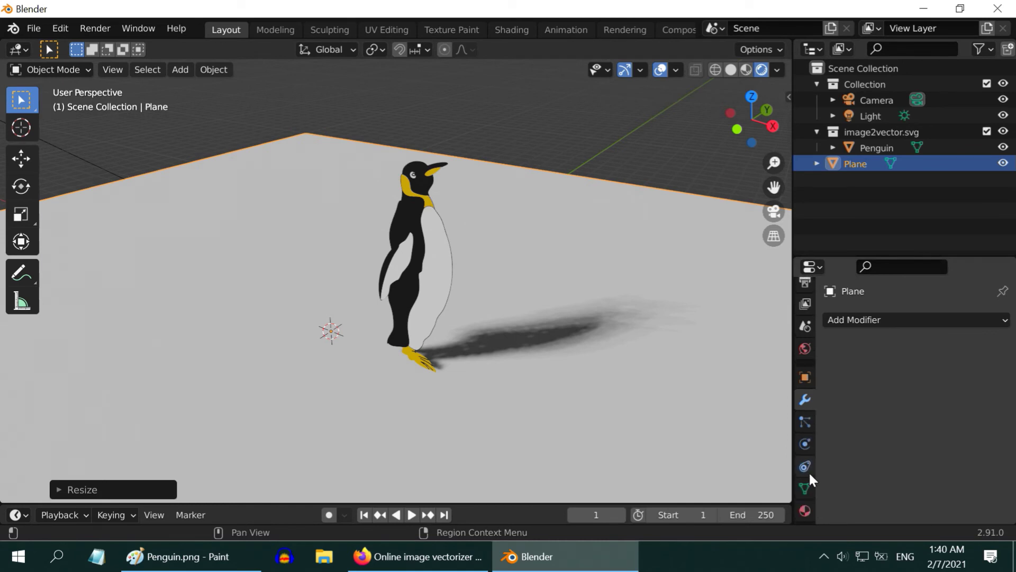
pyautogui.click(805, 510)
pyautogui.click(877, 385)
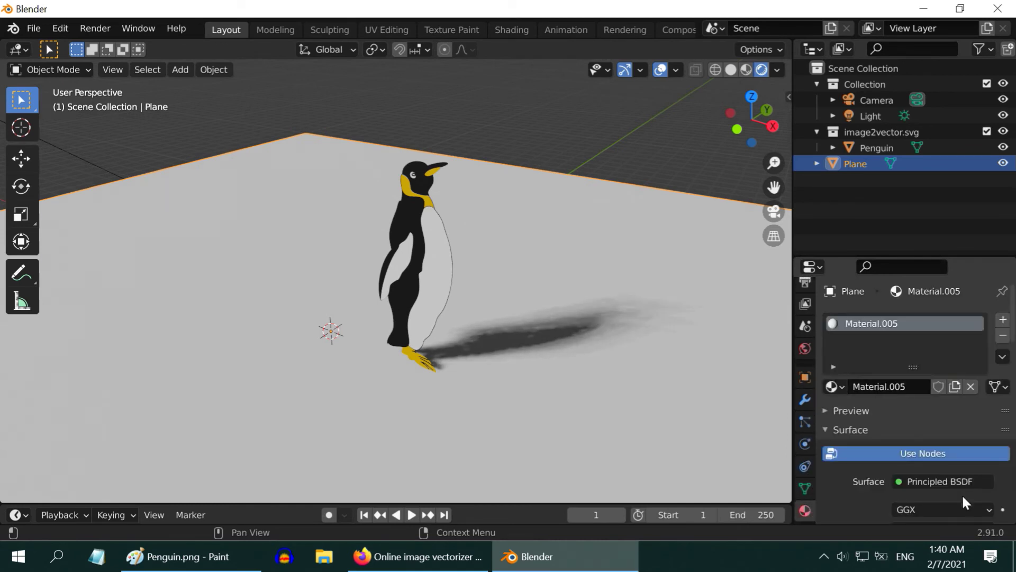
pyautogui.scroll(-3, 961, 494)
pyautogui.click(964, 491)
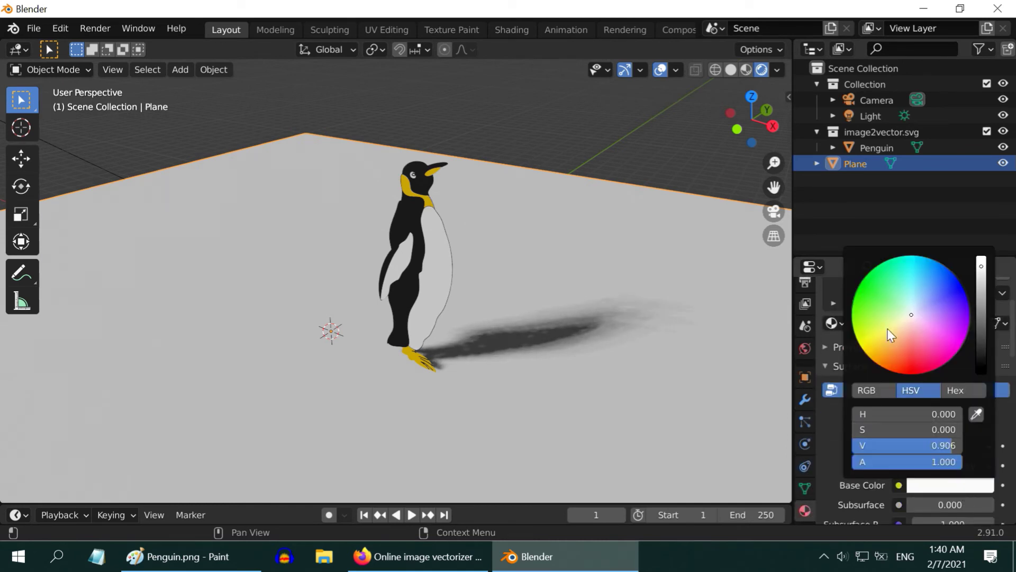
pyautogui.click(893, 315)
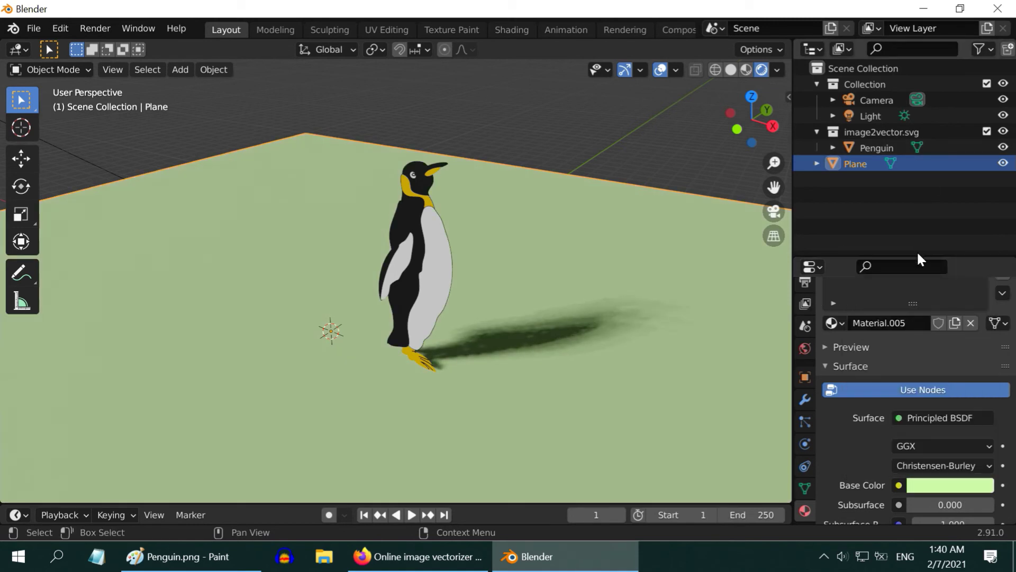
pyautogui.moveTo(921, 256); pyautogui.dragTo(916, 187)
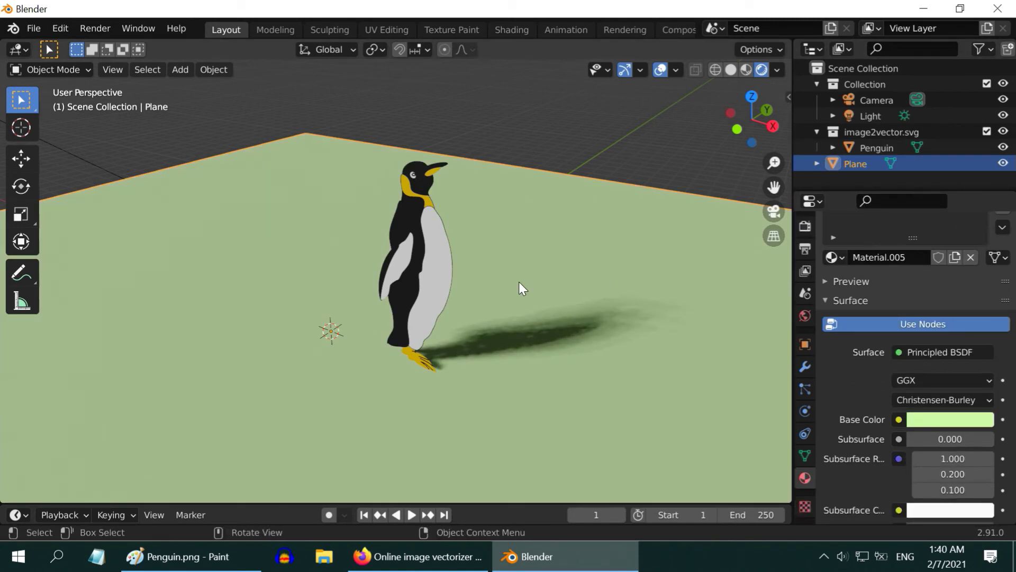
# Step: Add a Solidify modifier to the Penguin object
pyautogui.click(433, 286)
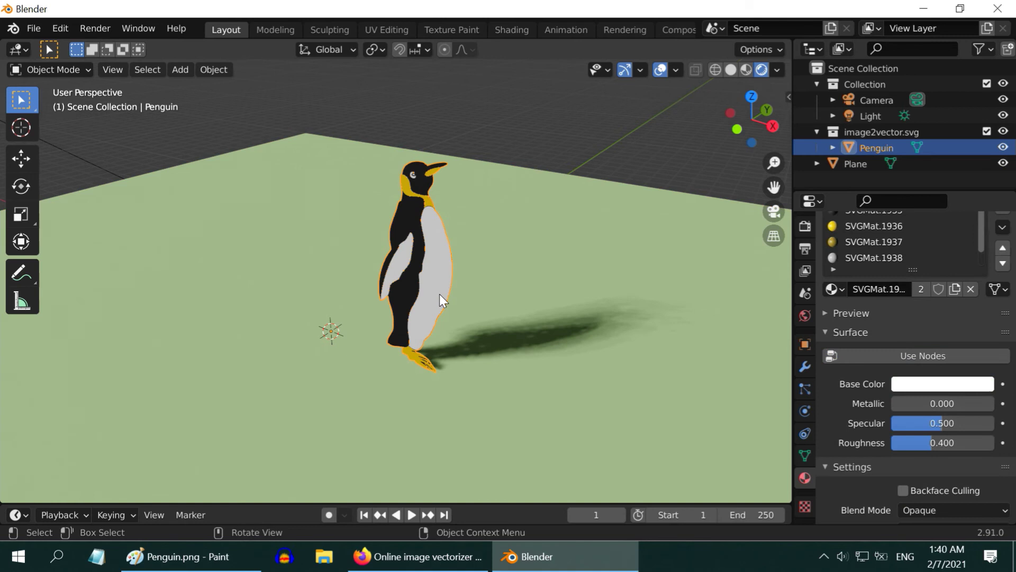
pyautogui.click(805, 366)
pyautogui.click(872, 254)
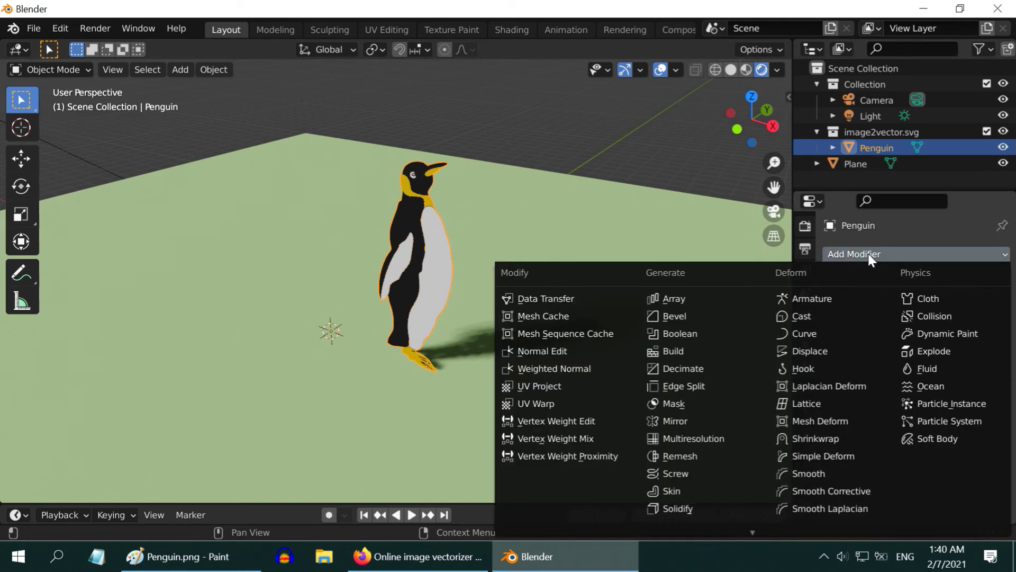
pyautogui.click(696, 507)
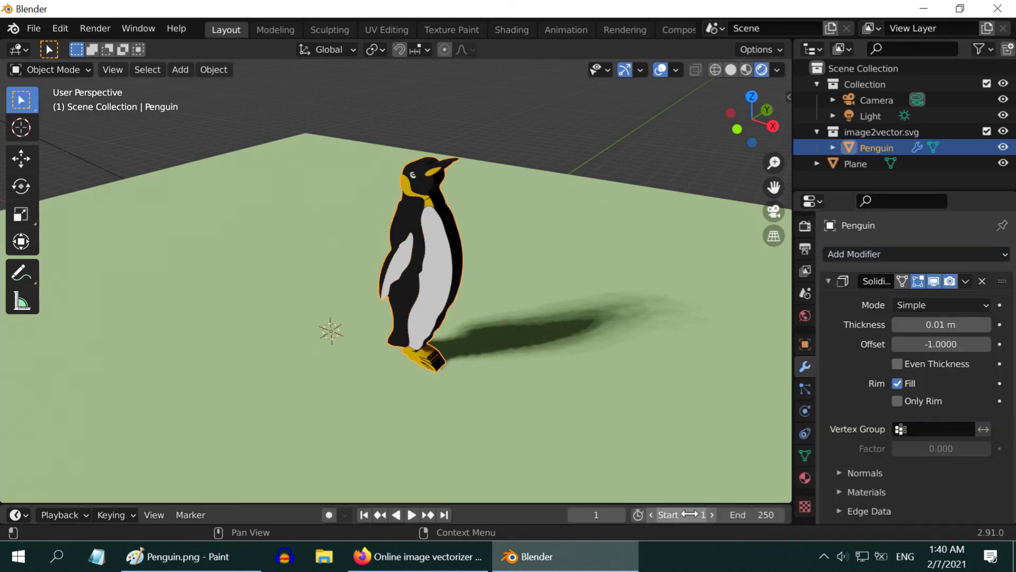
pyautogui.scroll(2, 443, 308)
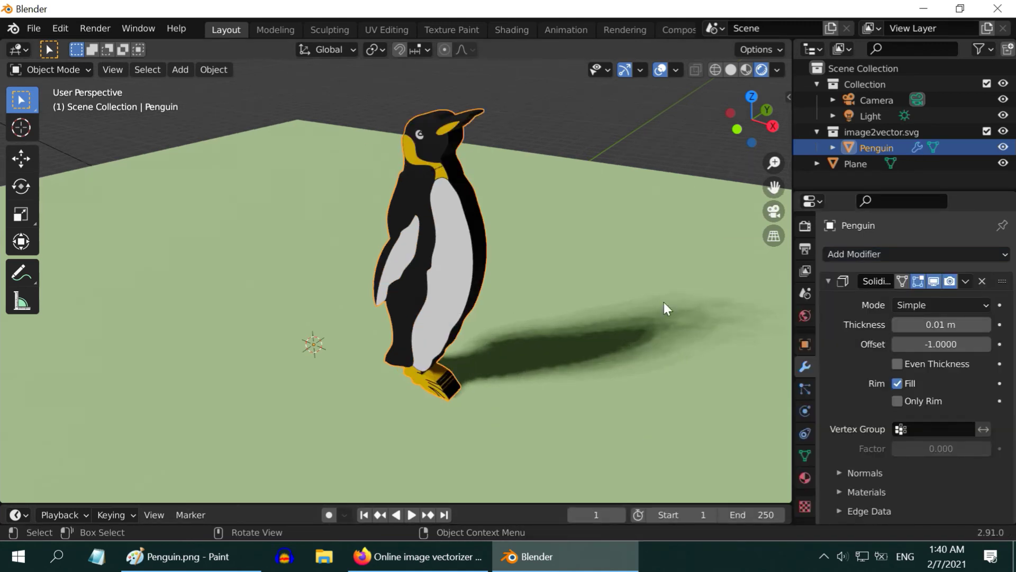
# Step: Set the Solidify mode to Complex and the boundary to Round
pyautogui.click(926, 304)
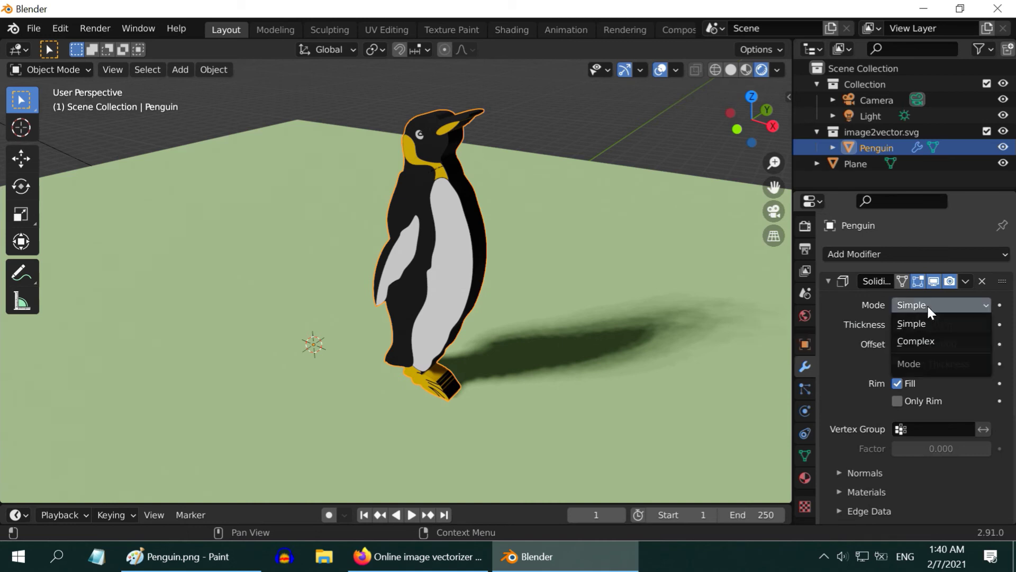
pyautogui.click(926, 342)
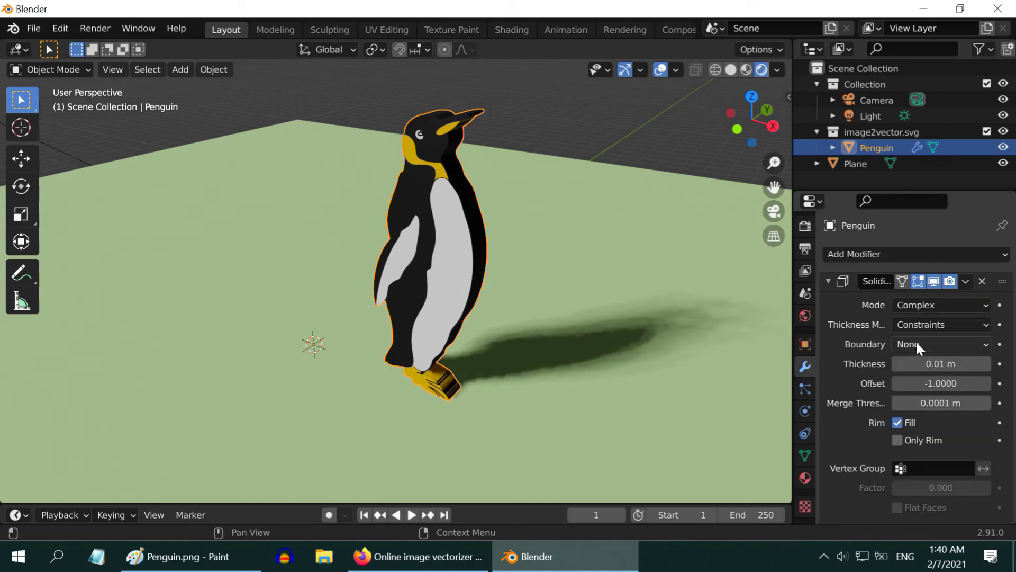
pyautogui.click(916, 345)
pyautogui.click(904, 388)
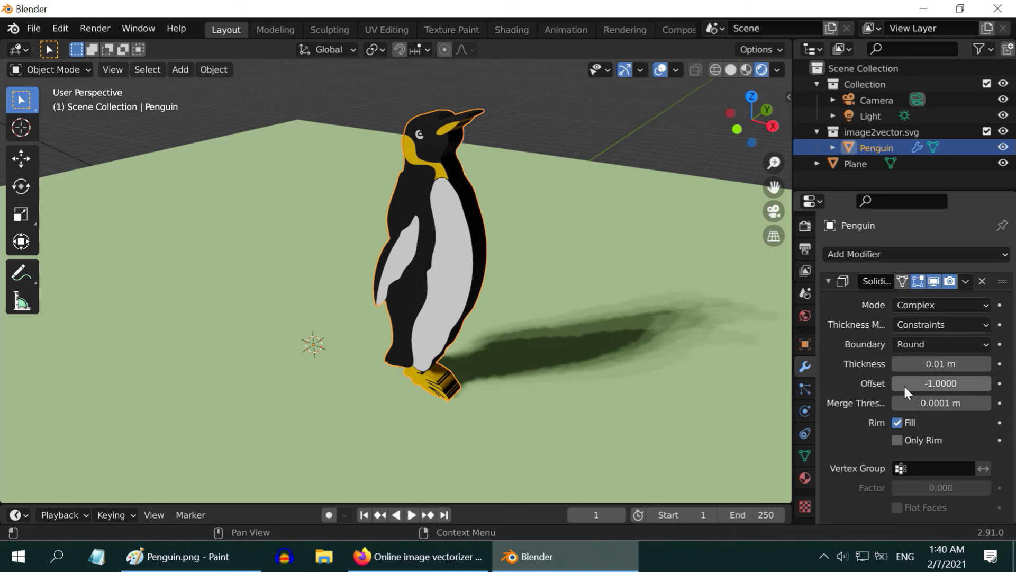
# Step: Set the Solidify Offset to 0 and merge threshold to 0.0005 m
pyautogui.click(950, 382)
pyautogui.write('0')
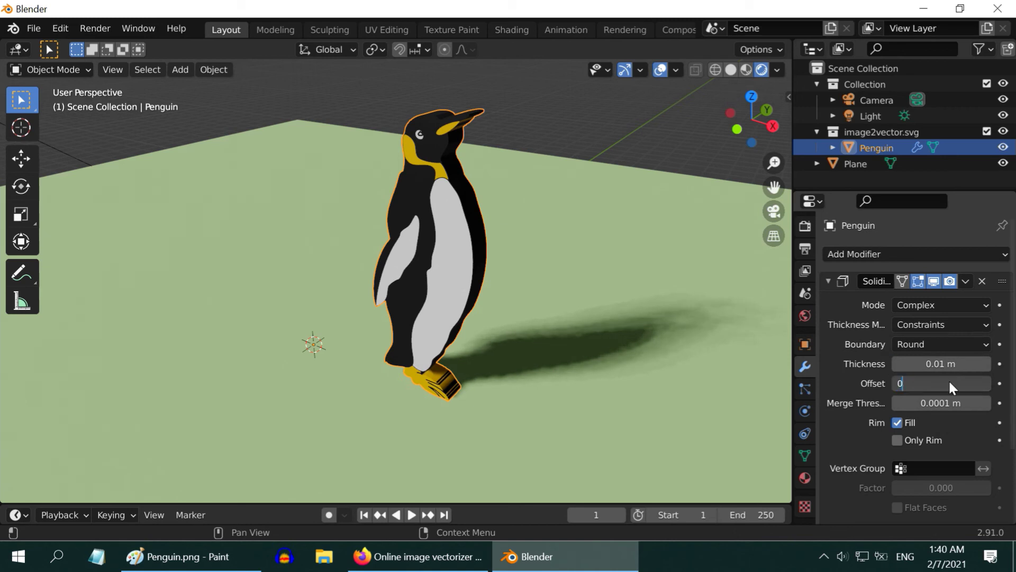
pyautogui.press('Return')
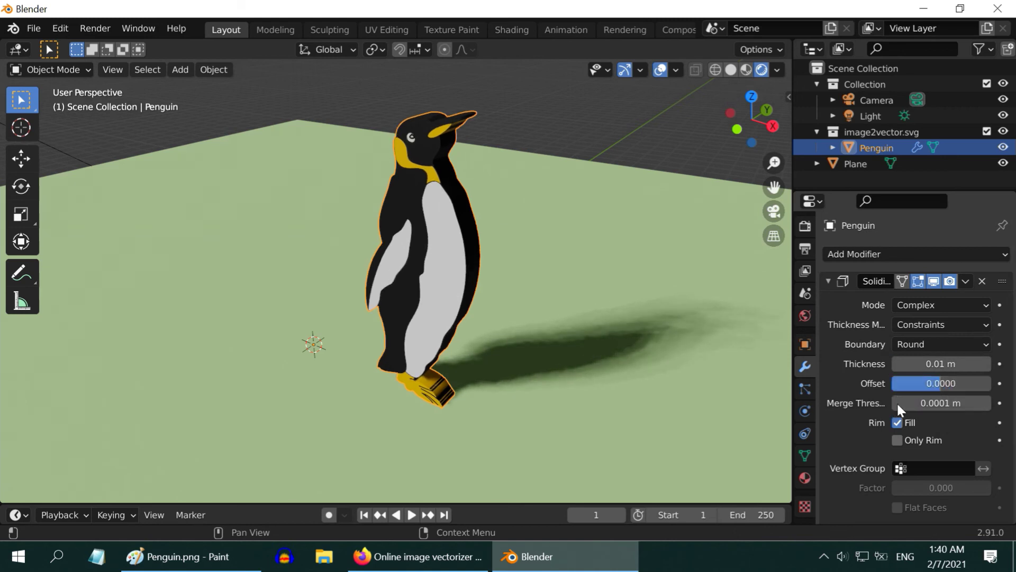
pyautogui.click(931, 402)
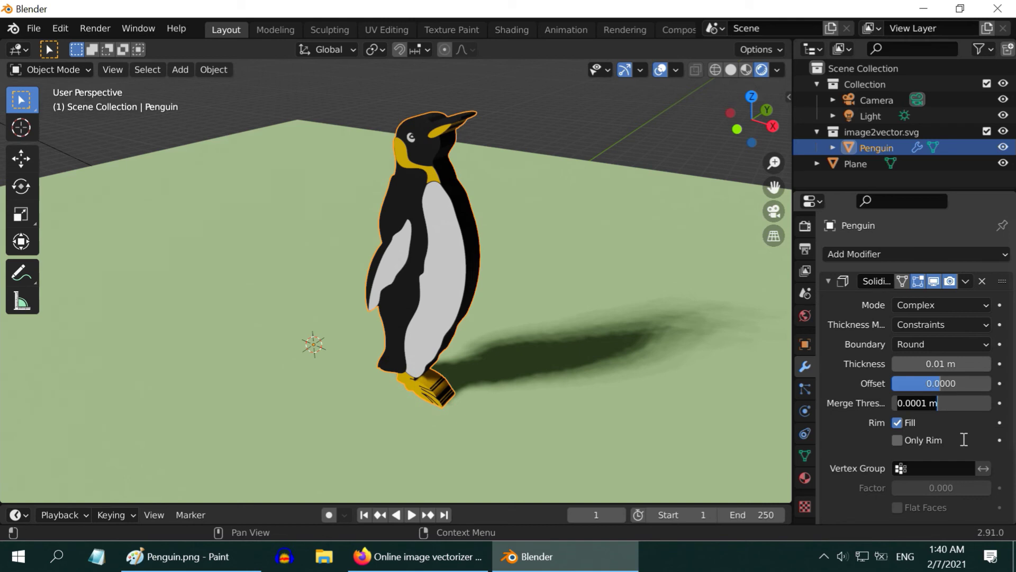
pyautogui.hotkey('ctrl', 'a')
pyautogui.press('BackSpace')
pyautogui.write('.000')
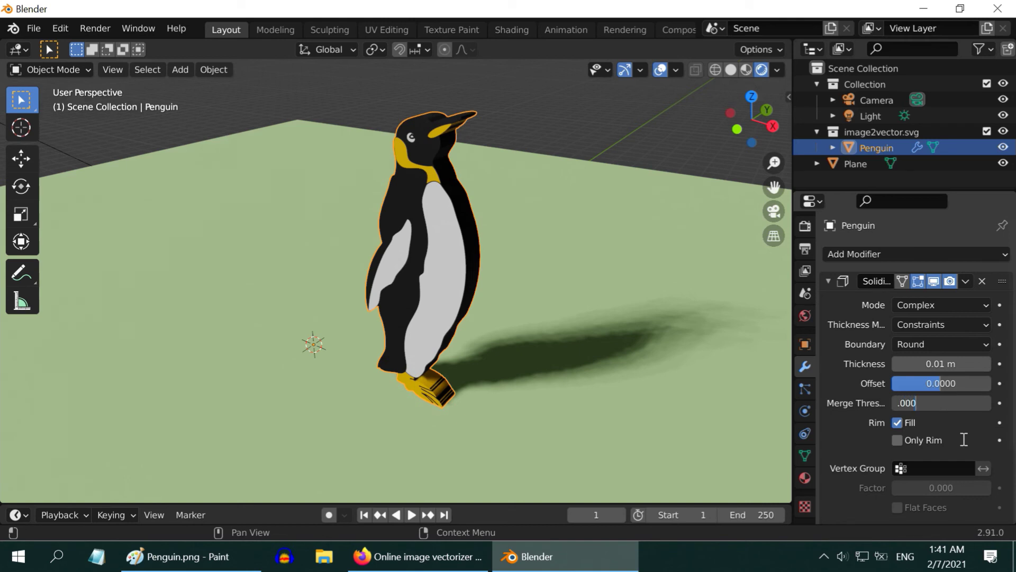
pyautogui.write('5')
pyautogui.press('Return')
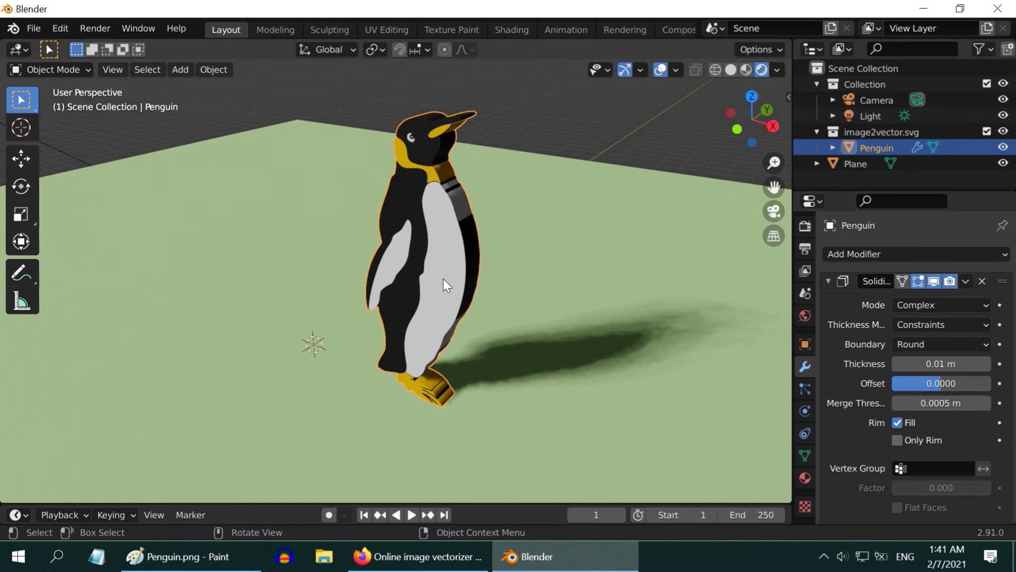
pyautogui.keyDown('shift'); pyautogui.moveTo(467, 276); pyautogui.dragTo(443, 292, button='middle'); pyautogui.keyUp('shift')
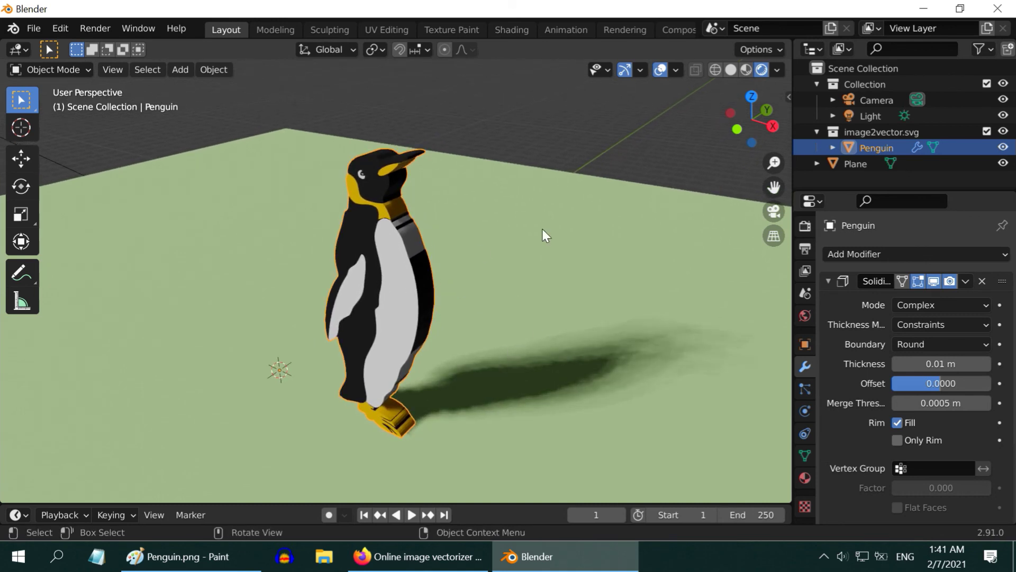
pyautogui.click(603, 150)
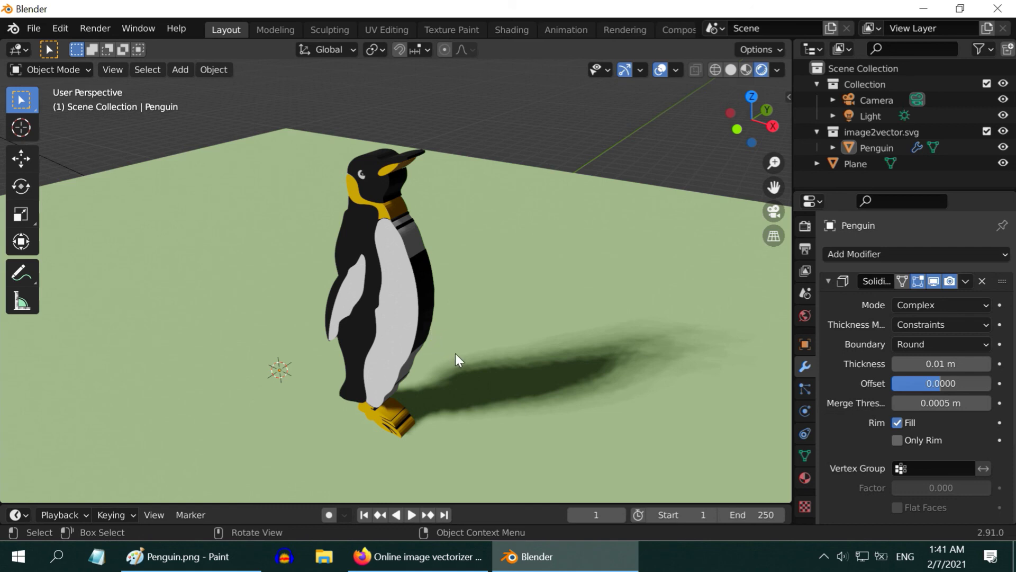
pyautogui.press('ctrl')
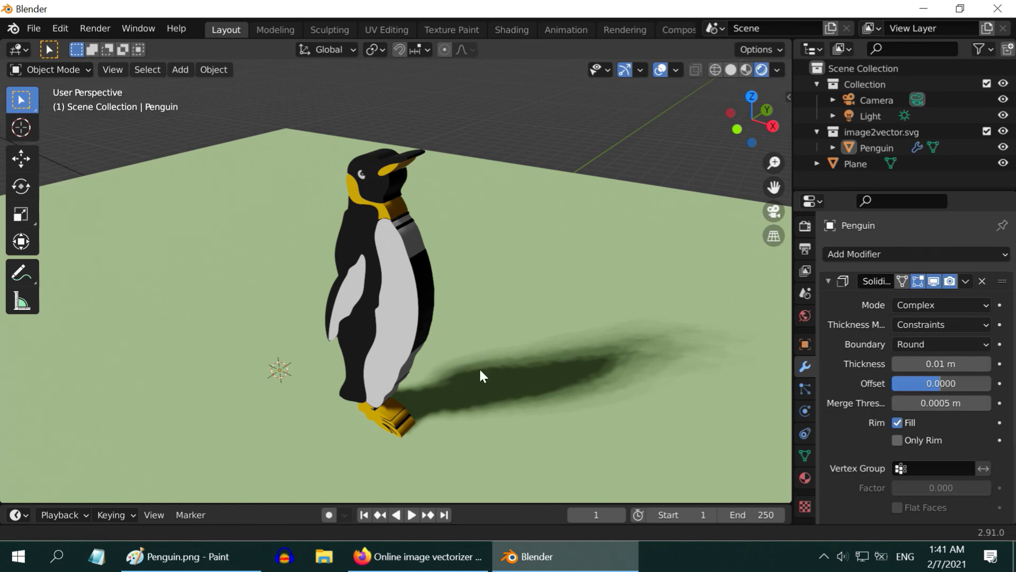
pyautogui.keyDown('ctrl'); pyautogui.moveTo(480, 370); pyautogui.dragTo(487, 342, button='middle'); pyautogui.keyUp('ctrl')
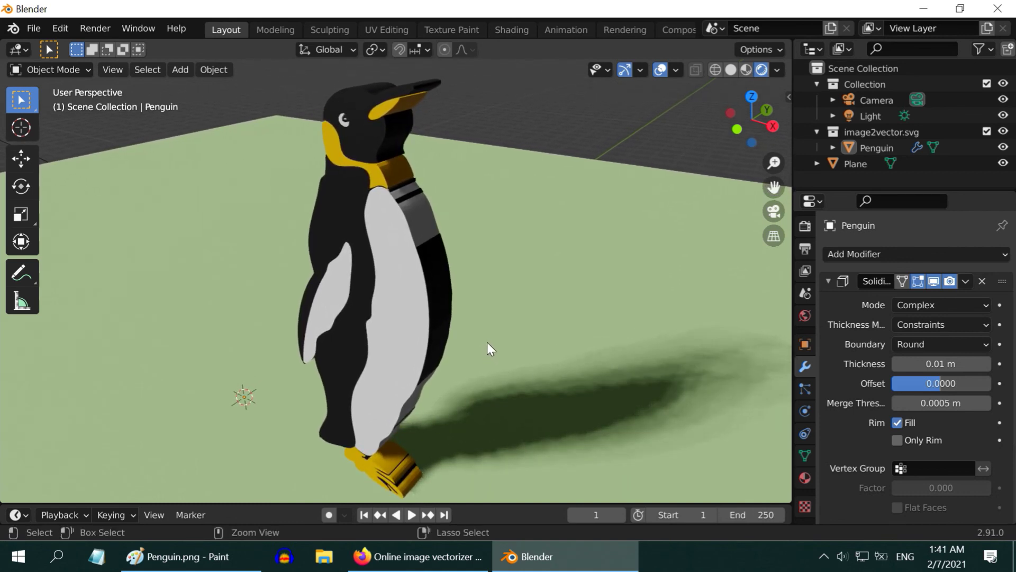